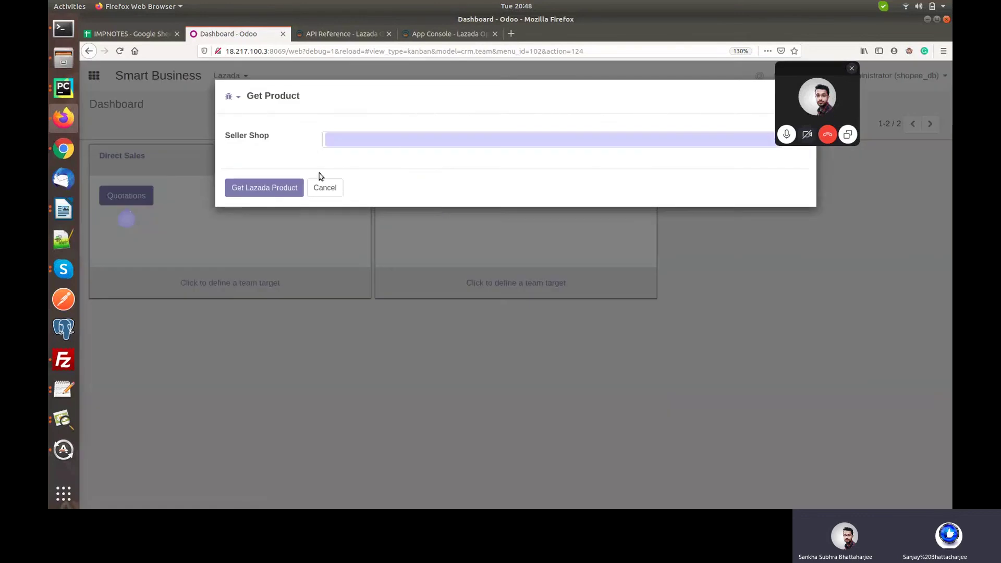
Dismiss Get Product, view the Lazada Setting form's API URL, app key and secret, then switch to the API reference.
left_click(326, 189)
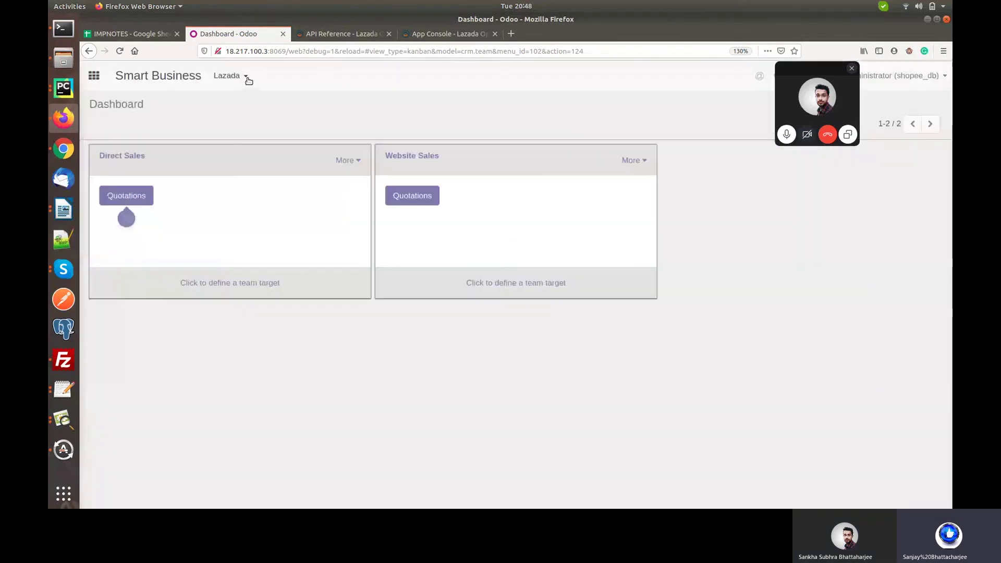
left_click(246, 79)
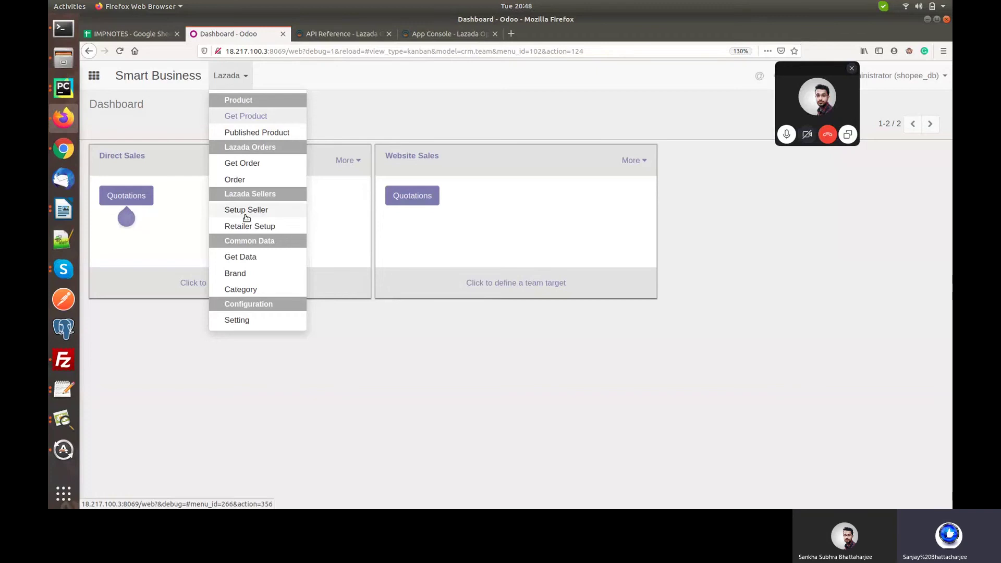
left_click(236, 321)
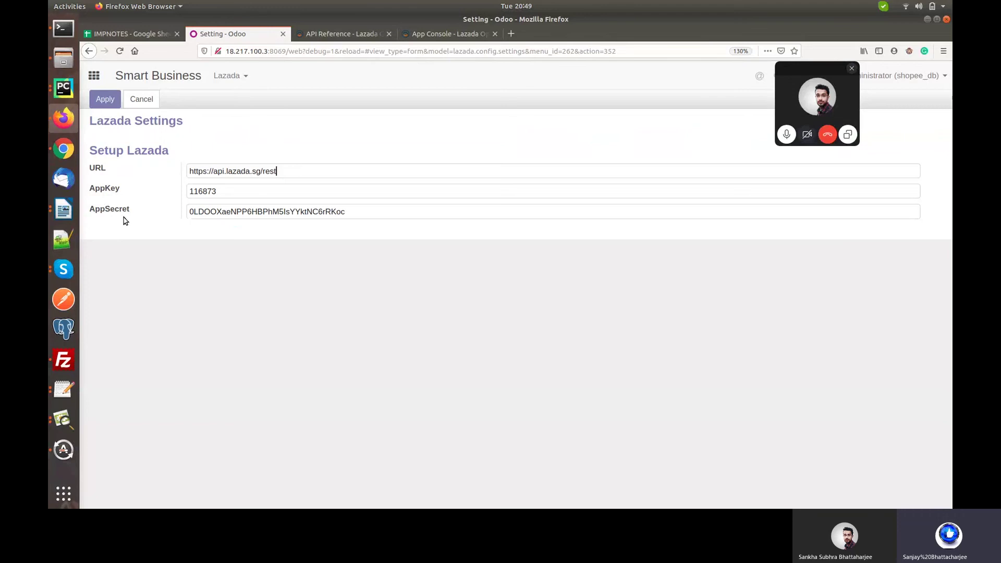
left_click(336, 34)
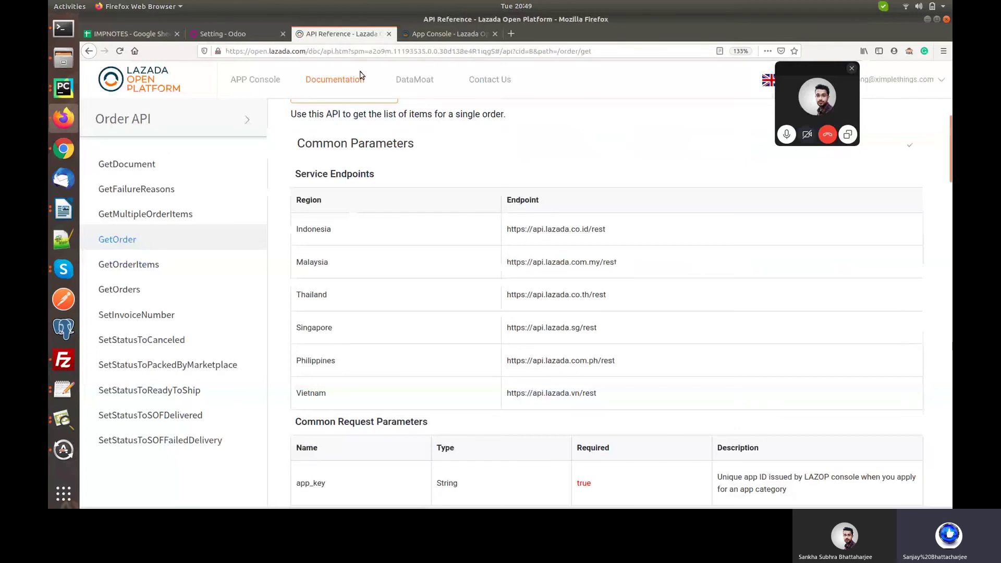
Locate and select the Vietnam URL among the Order API service endpoints, then return to Odoo's settings.
mouse_move(339, 82)
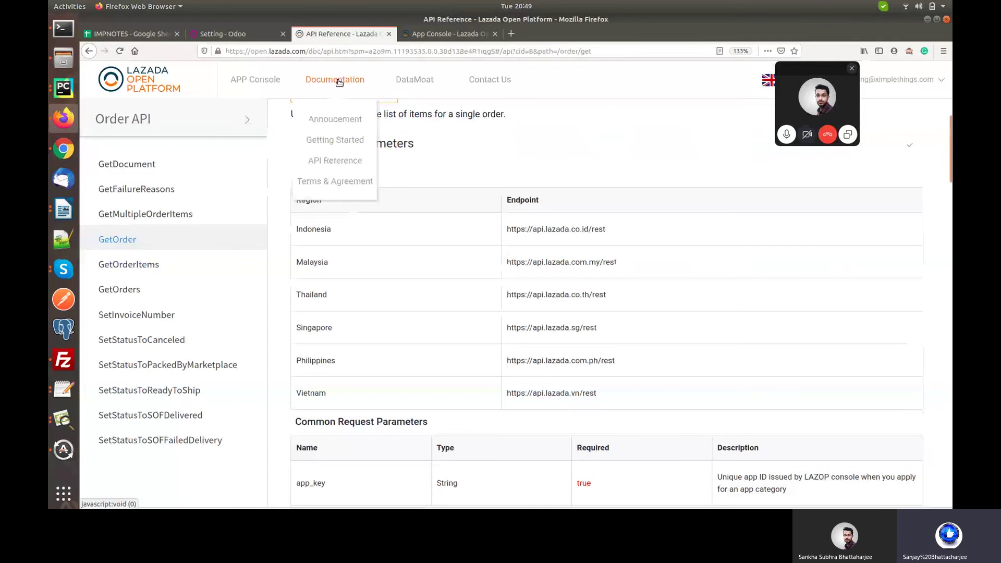
left_click(340, 162)
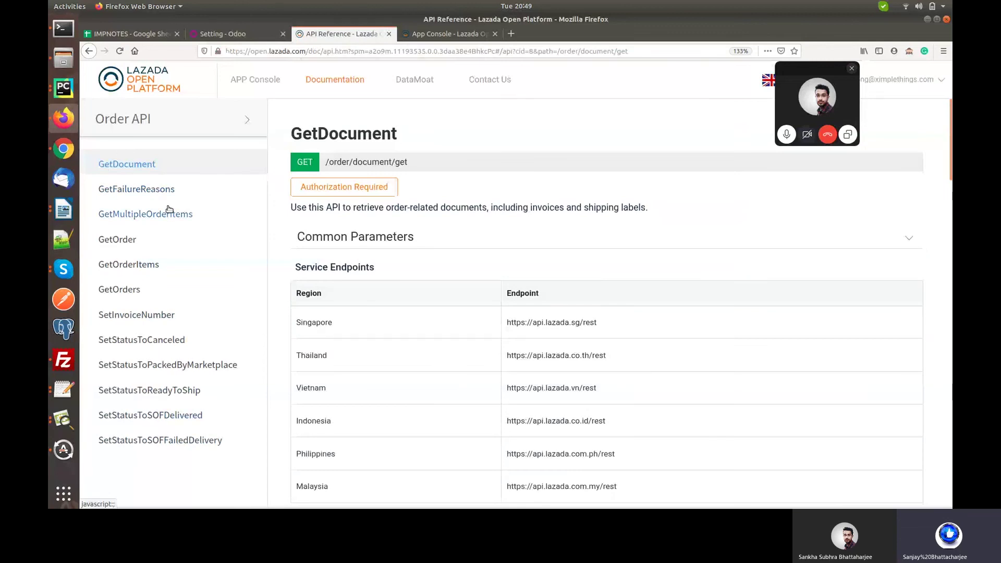
left_click(171, 119)
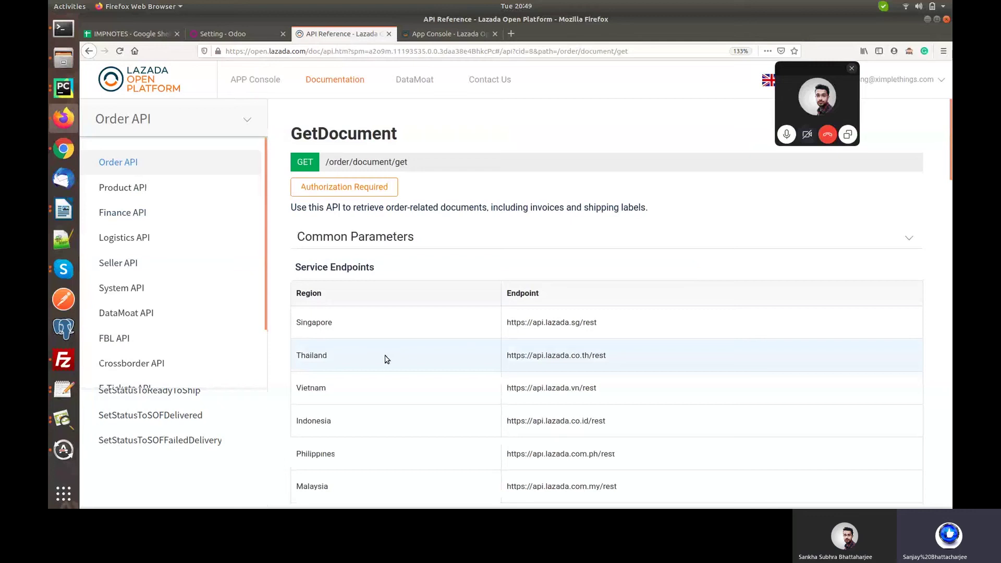
scroll(387, 359, "down", 3)
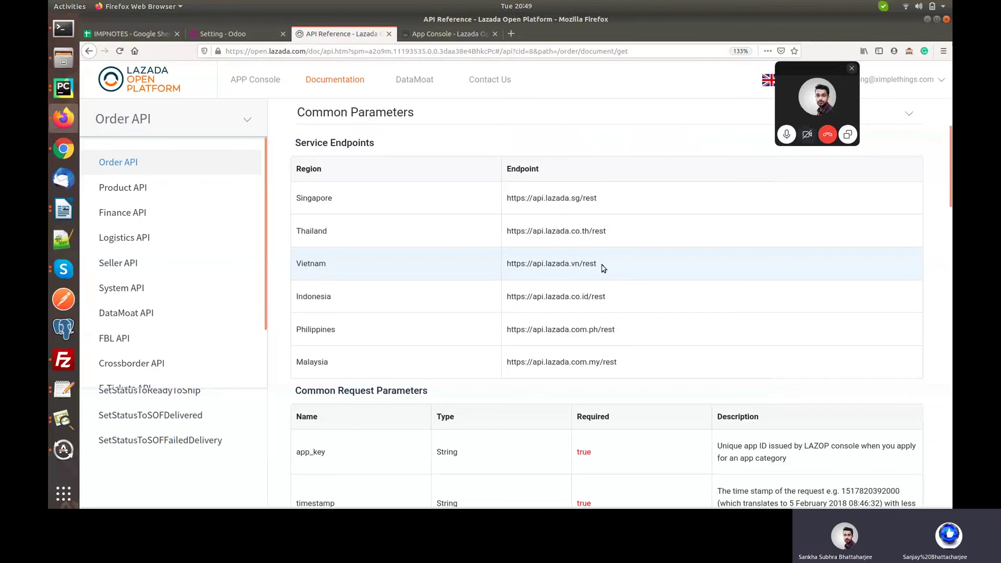
left_click_drag(602, 267, 505, 269)
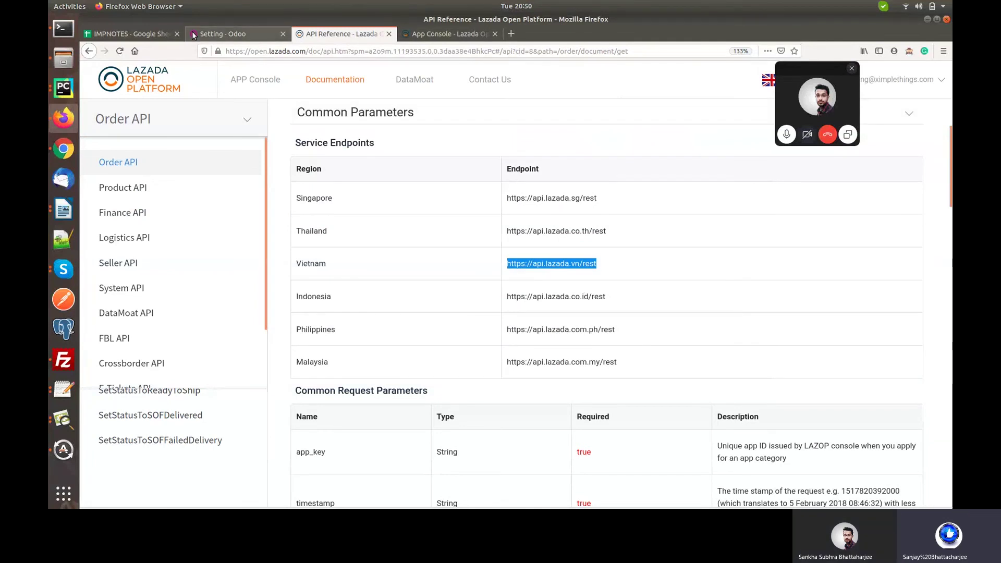
left_click(194, 35)
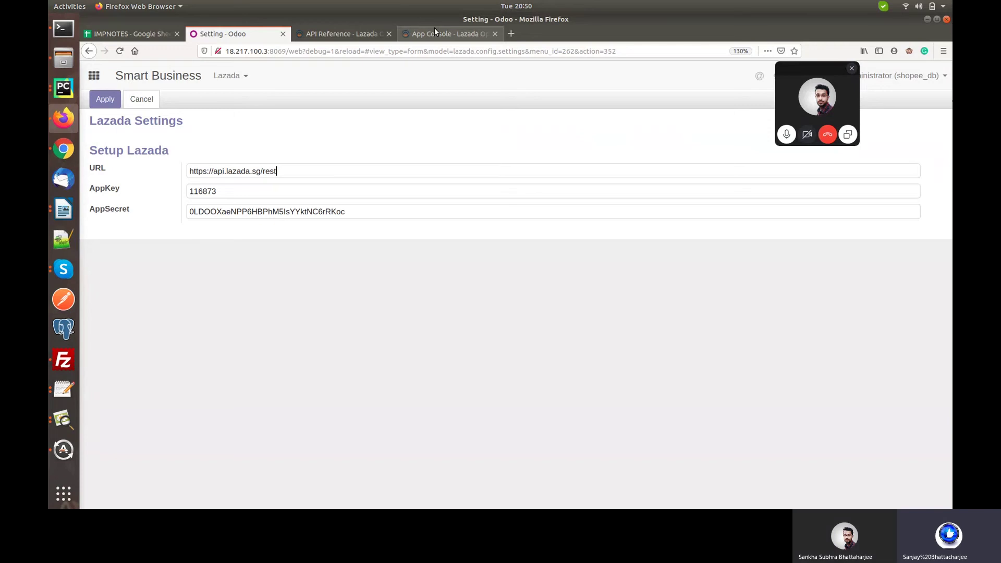
Open the Xbusiness app overview in App Console, briefly reveal then hide its App Secret.
left_click(435, 32)
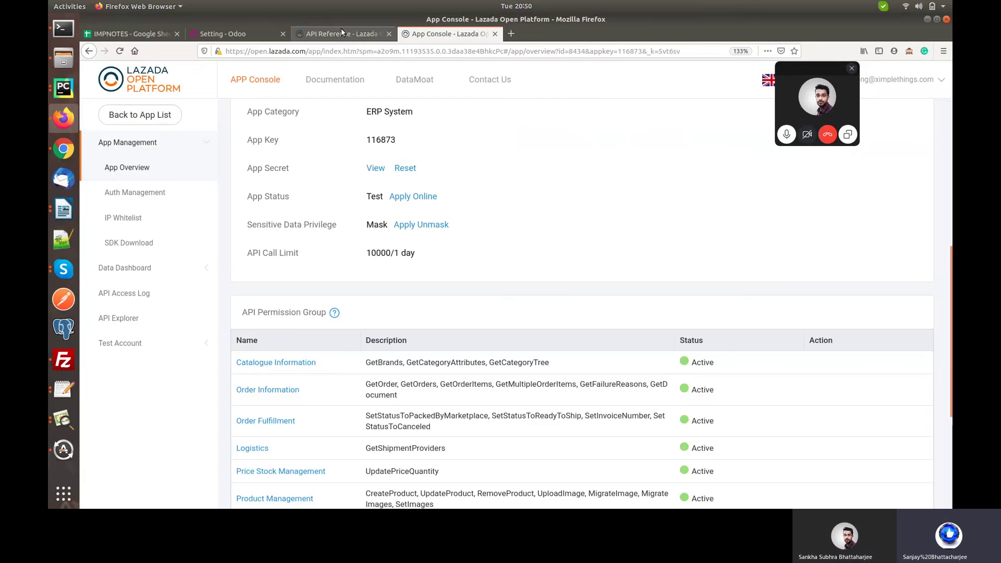
left_click(342, 31)
left_click(269, 83)
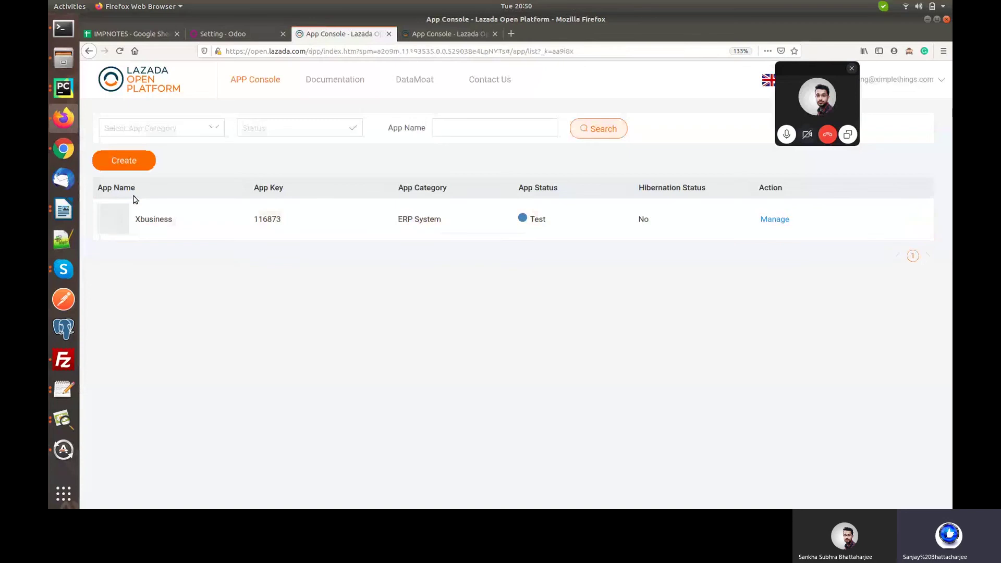
left_click(774, 219)
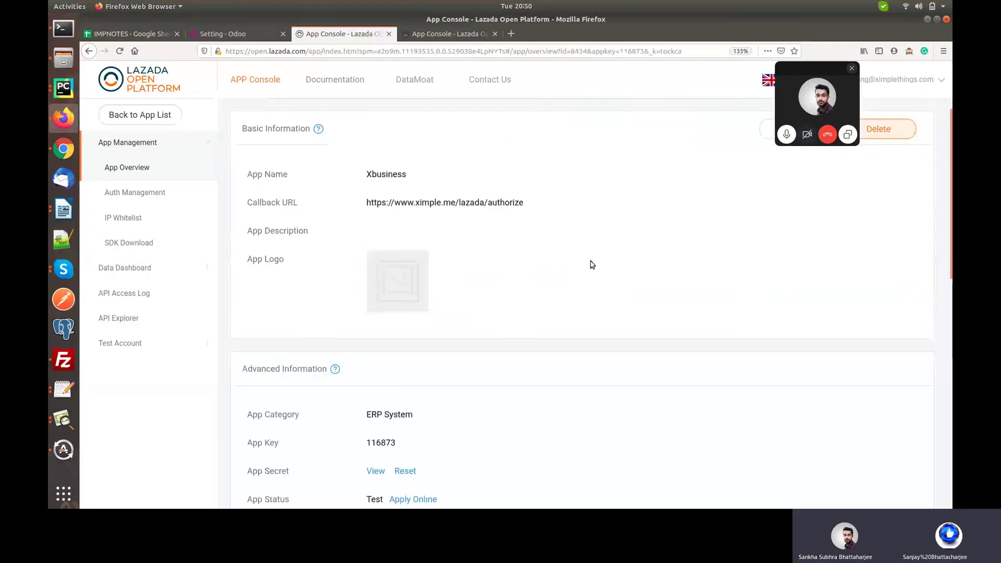
scroll(592, 265, "down", 3)
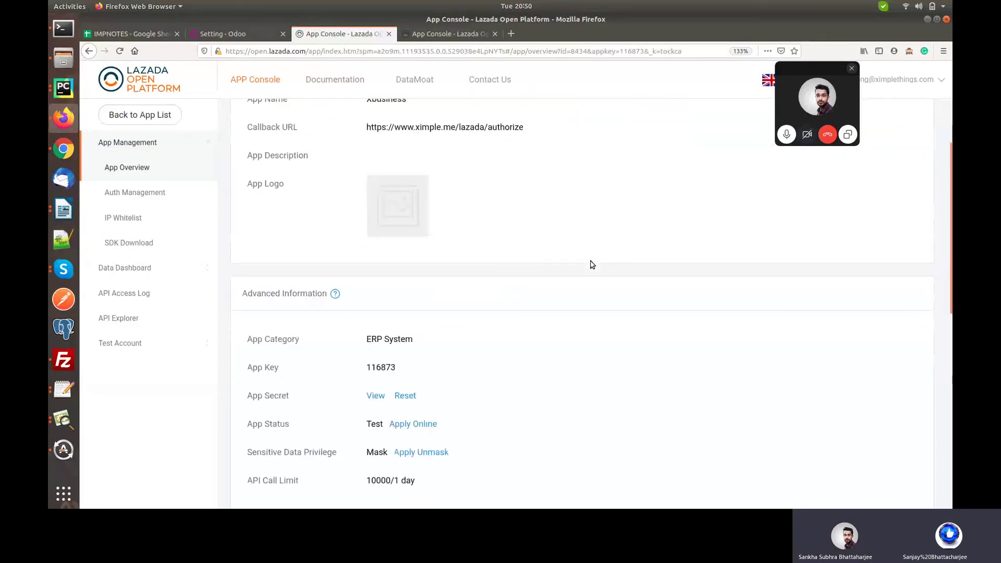
scroll(592, 265, "down", 6)
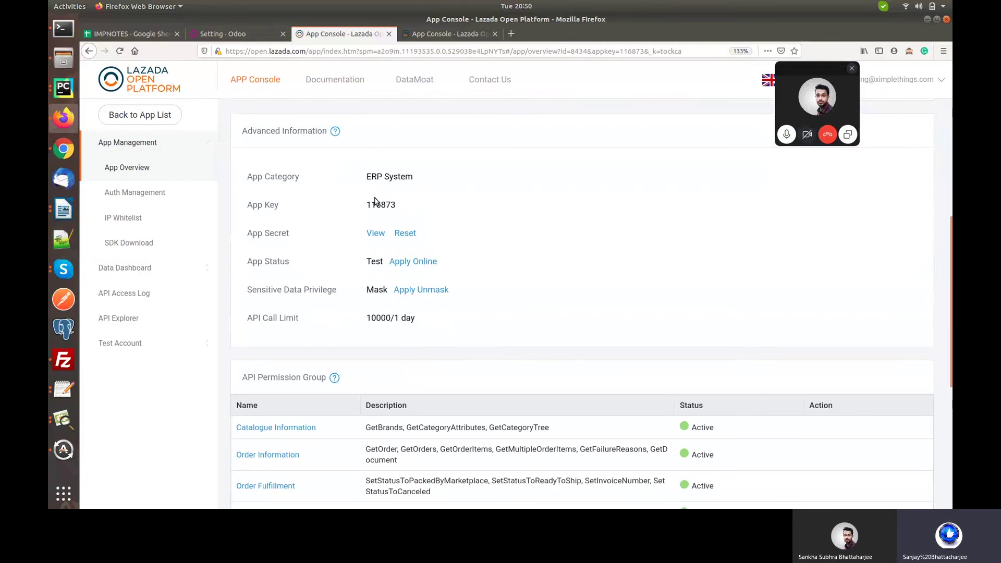
left_click(374, 234)
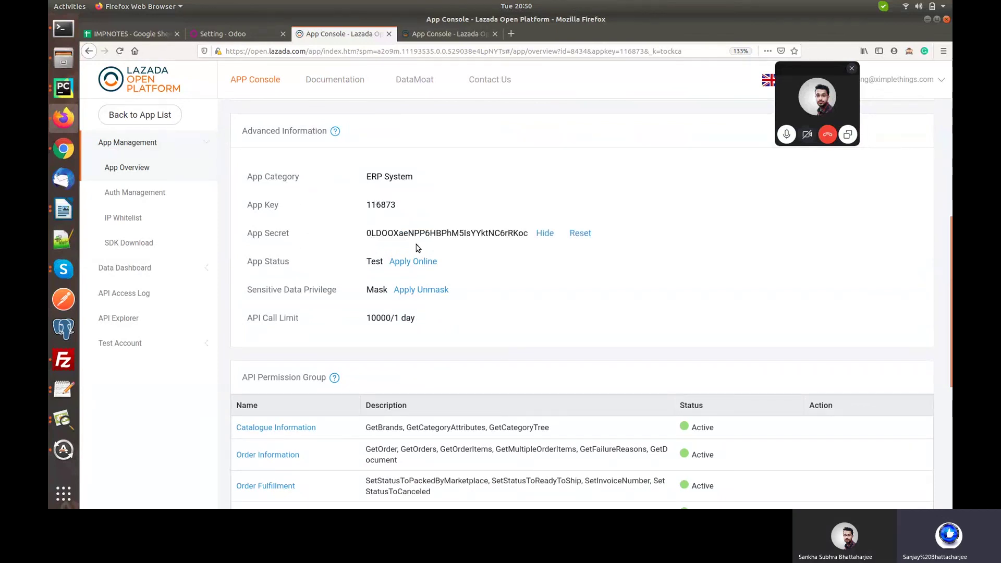
left_click(545, 233)
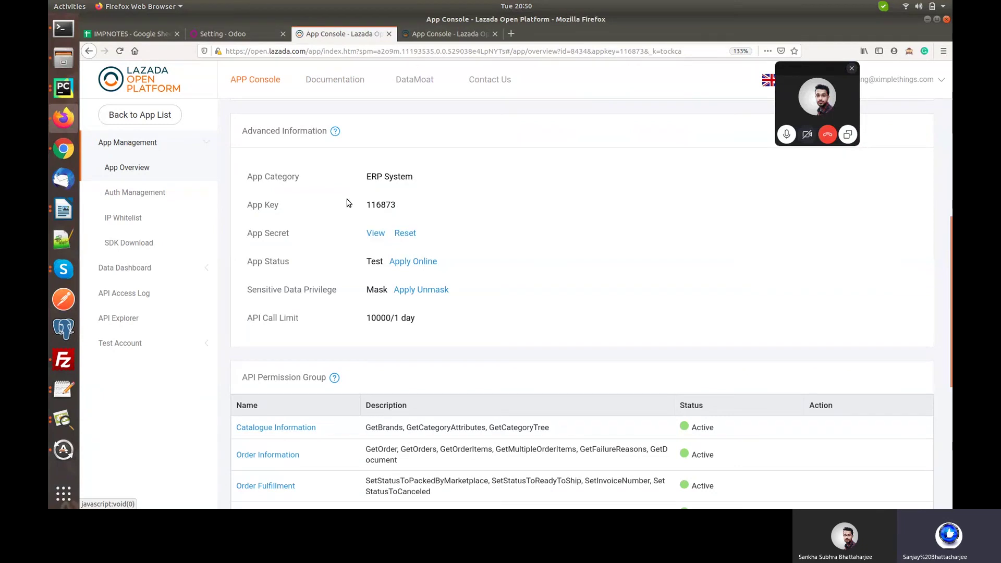
left_click(221, 35)
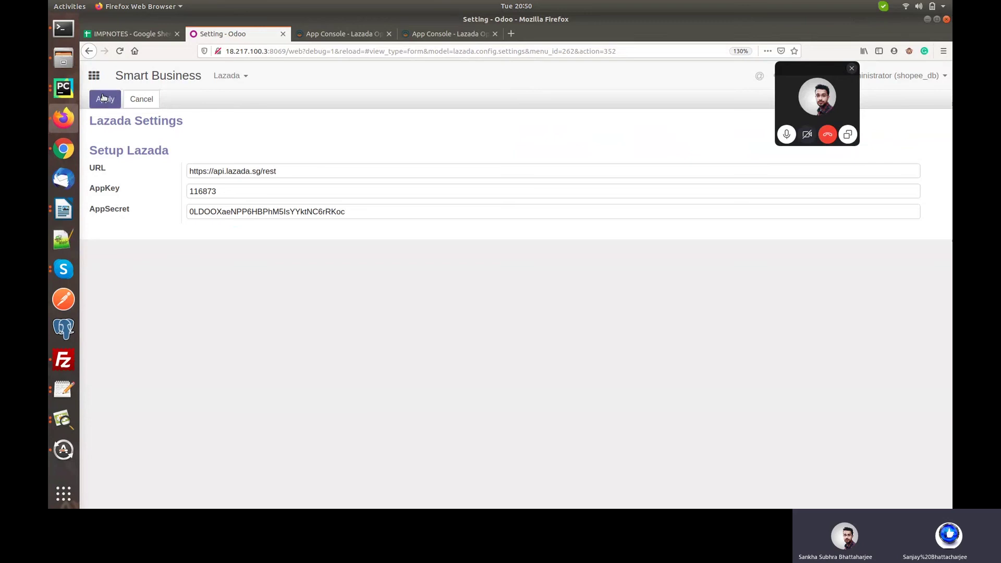
Select 'lazada' in the Odoo settings URL, then go back to the Lazada Documentation menu.
double_click(233, 171)
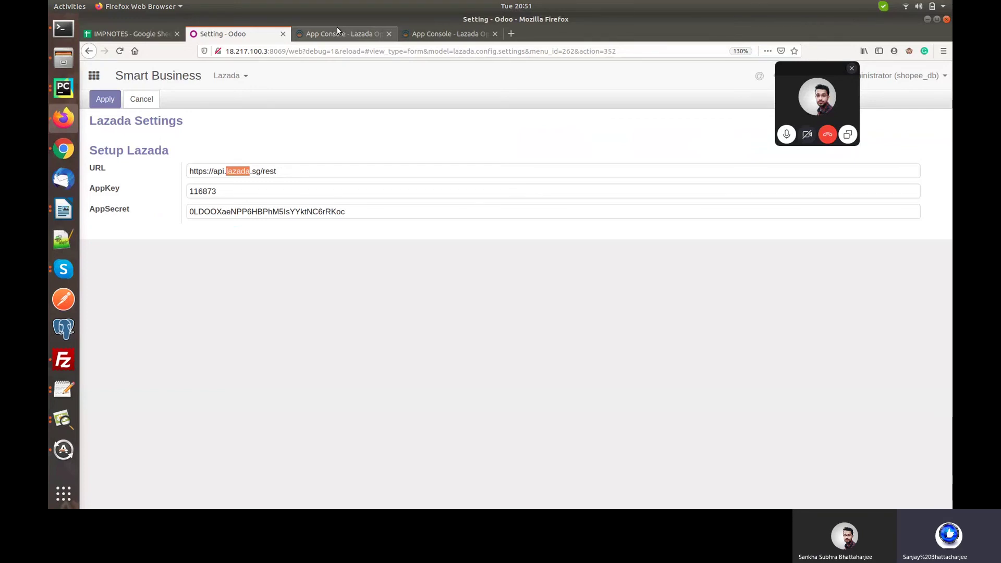
left_click(337, 28)
mouse_move(349, 82)
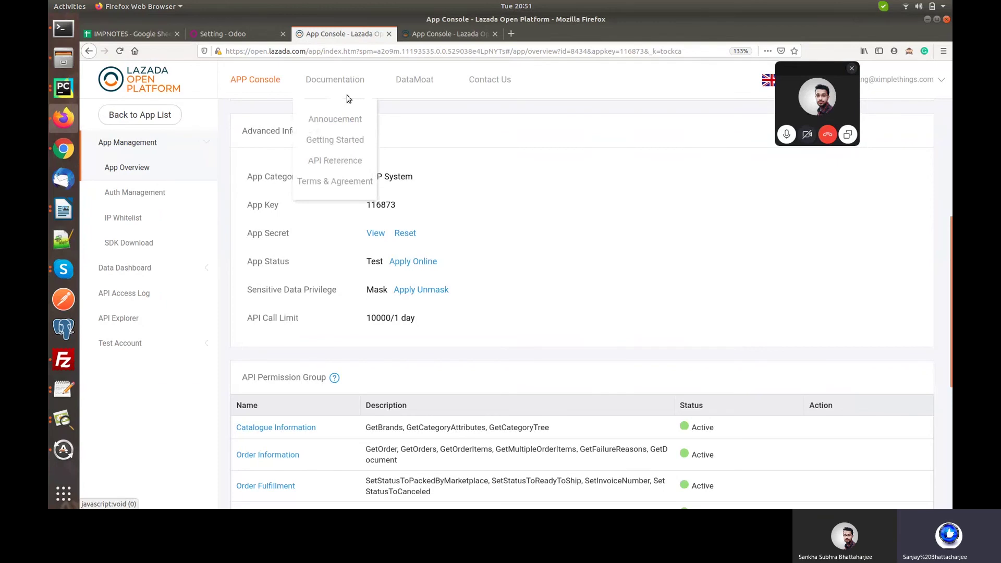
Compare the Order API regional service endpoints, then select 'rest' in Odoo's URL field.
left_click(348, 162)
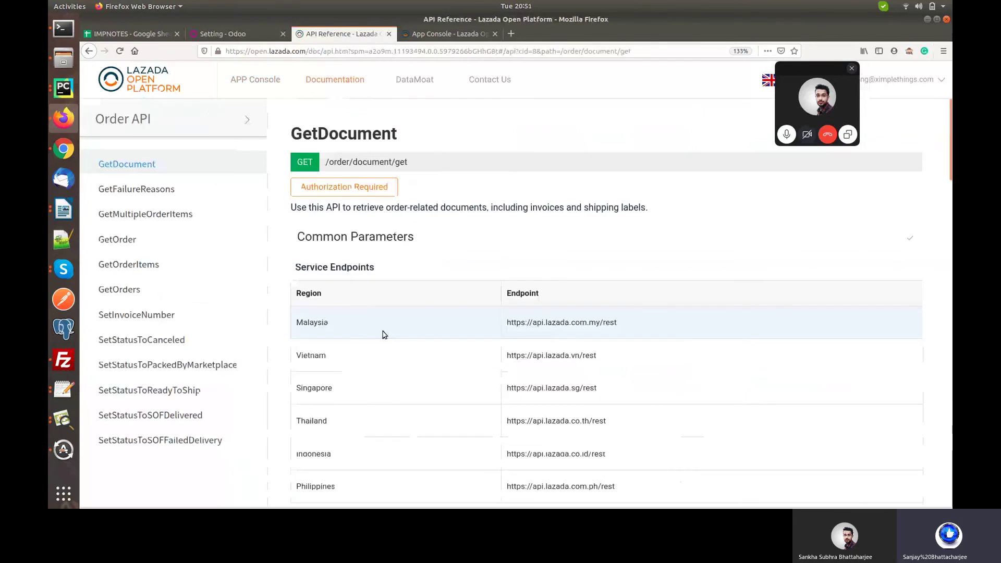
scroll(384, 334, "down", 2)
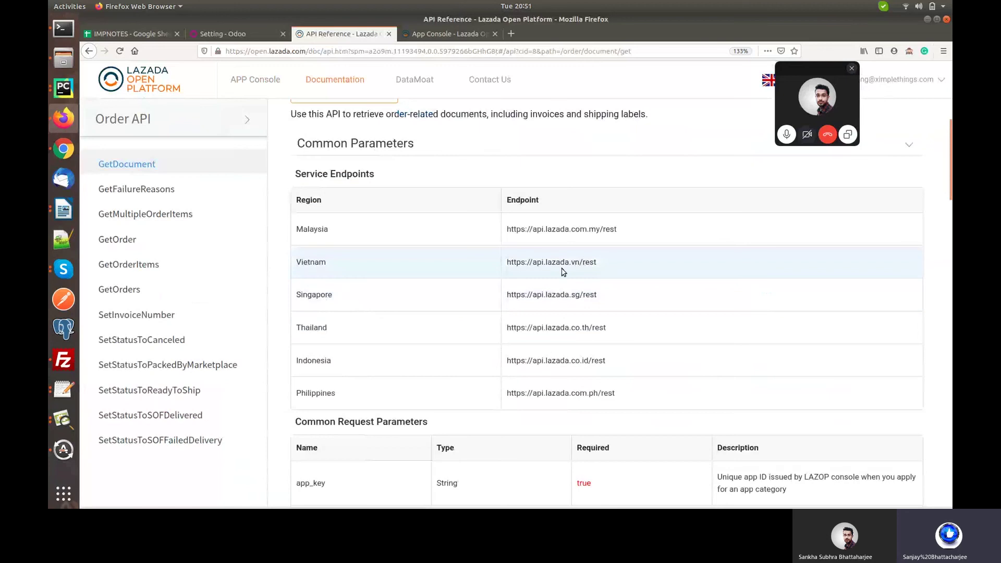
left_click(235, 40)
left_click(281, 171)
double_click(285, 171)
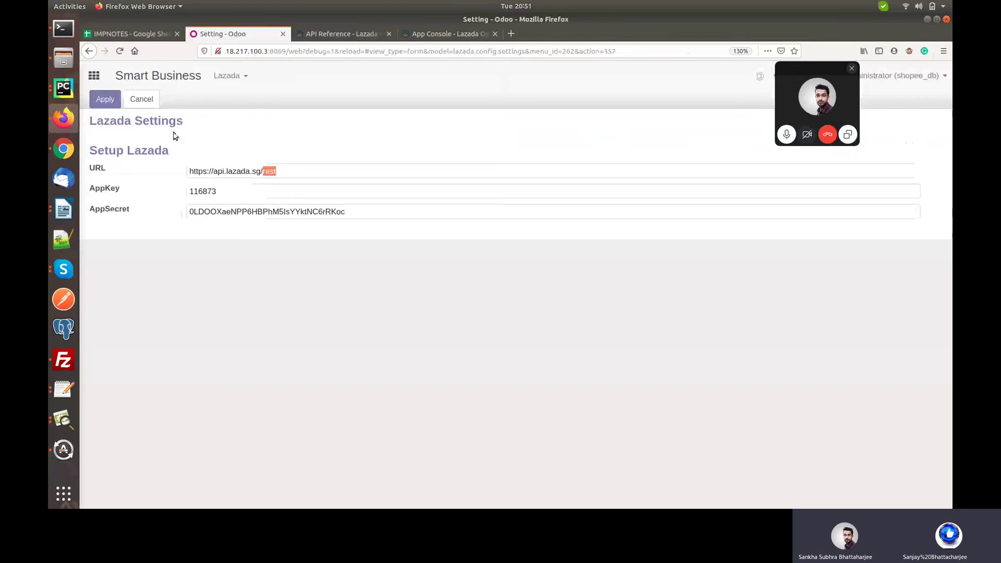
left_click(102, 99)
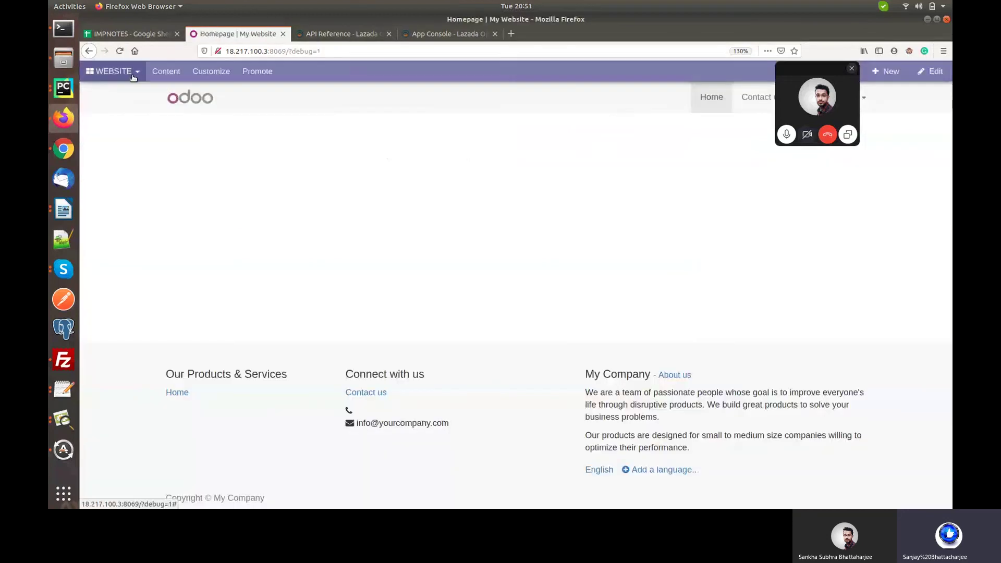
Go from the website to Smart Business > Lazada > Setup Seller and create a new seller.
left_click(131, 72)
left_click(121, 156)
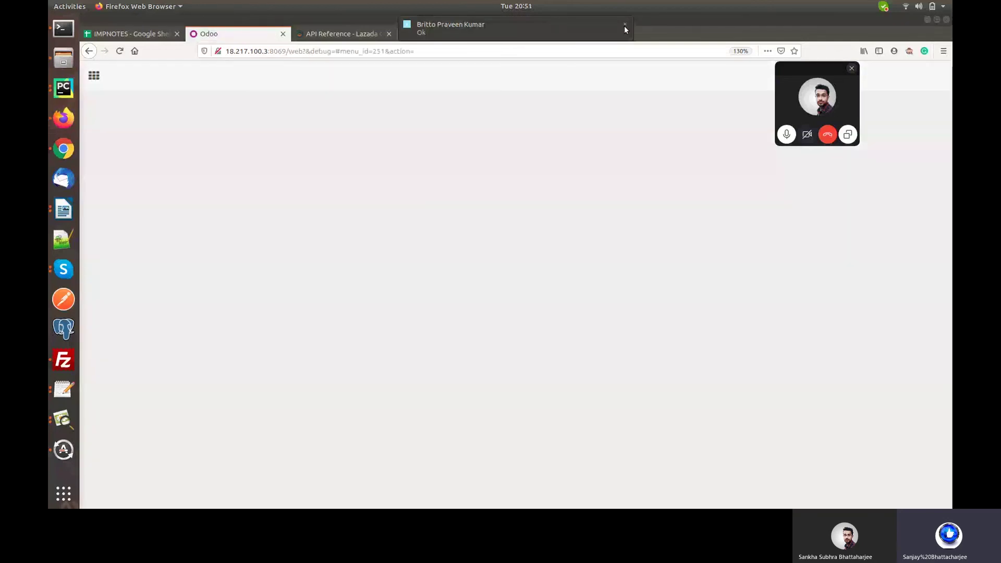
left_click(626, 25)
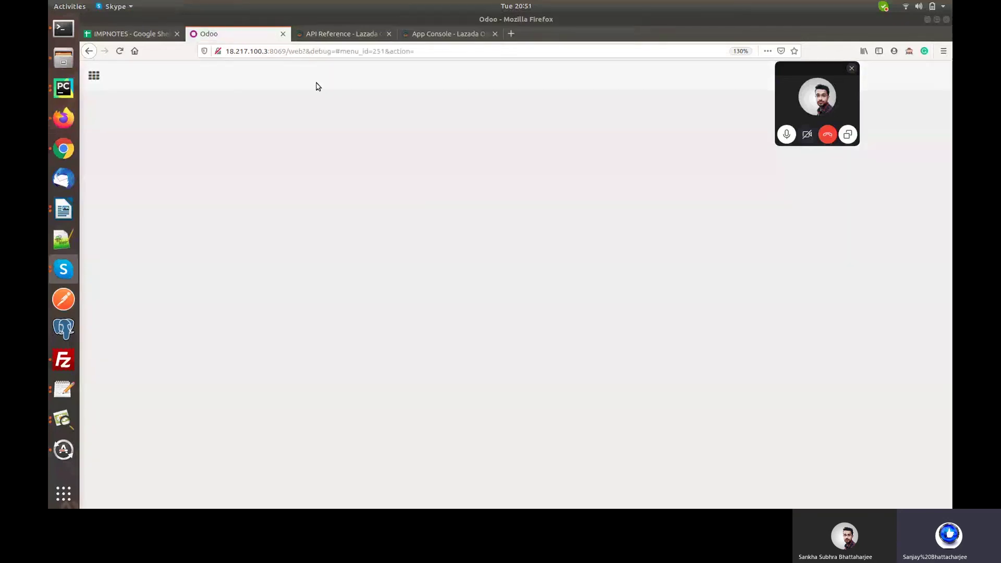
left_click(95, 77)
left_click(592, 128)
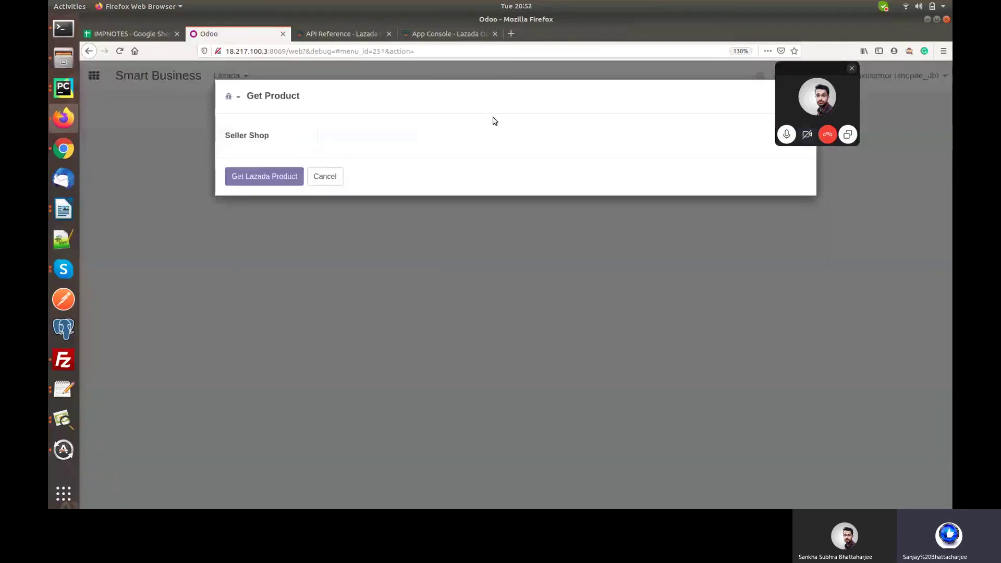
left_click(250, 85)
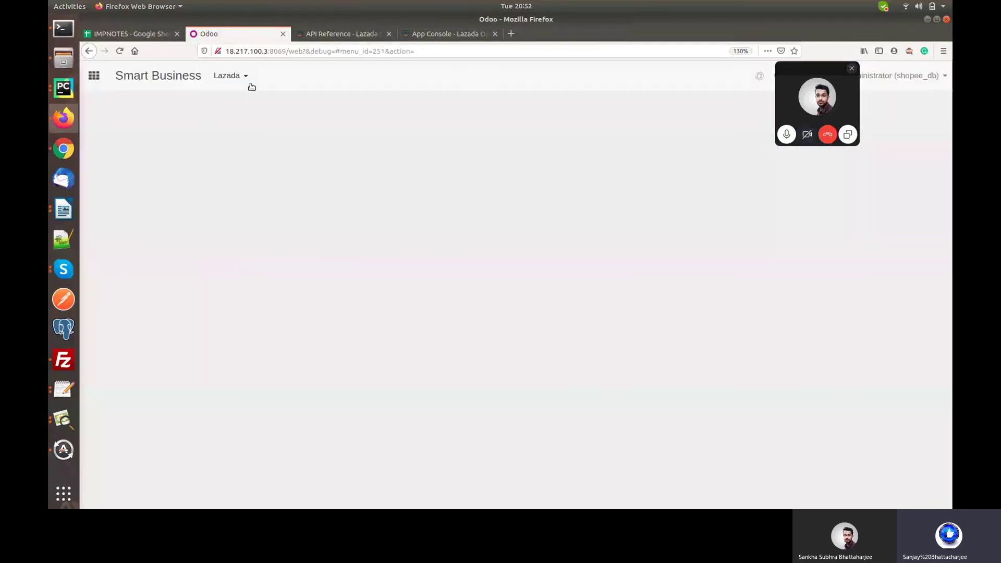
left_click(245, 78)
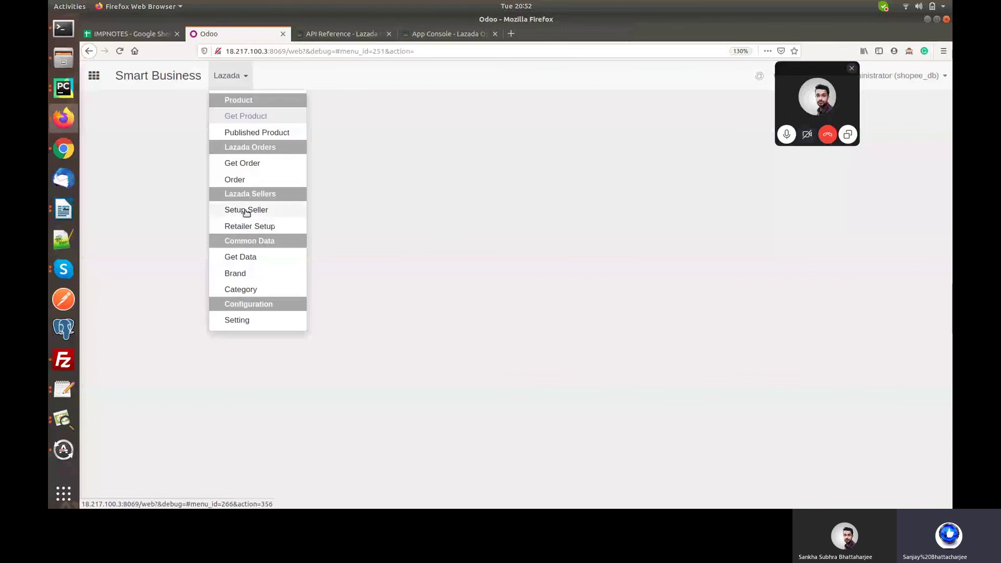
left_click(246, 211)
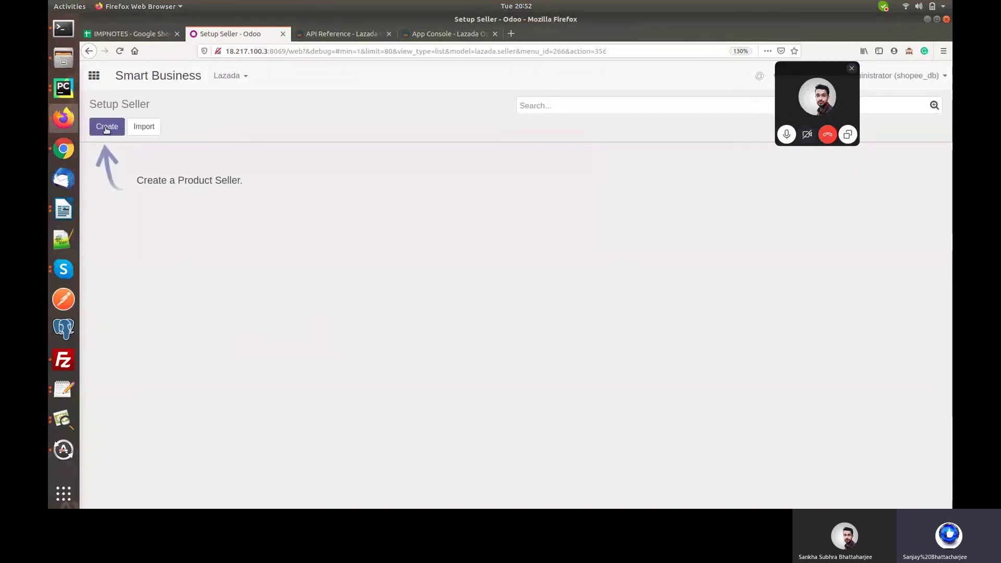
left_click(106, 128)
Name the new seller DEMO SHOP and set its price list to Public Pricelist (VND).
left_click(106, 128)
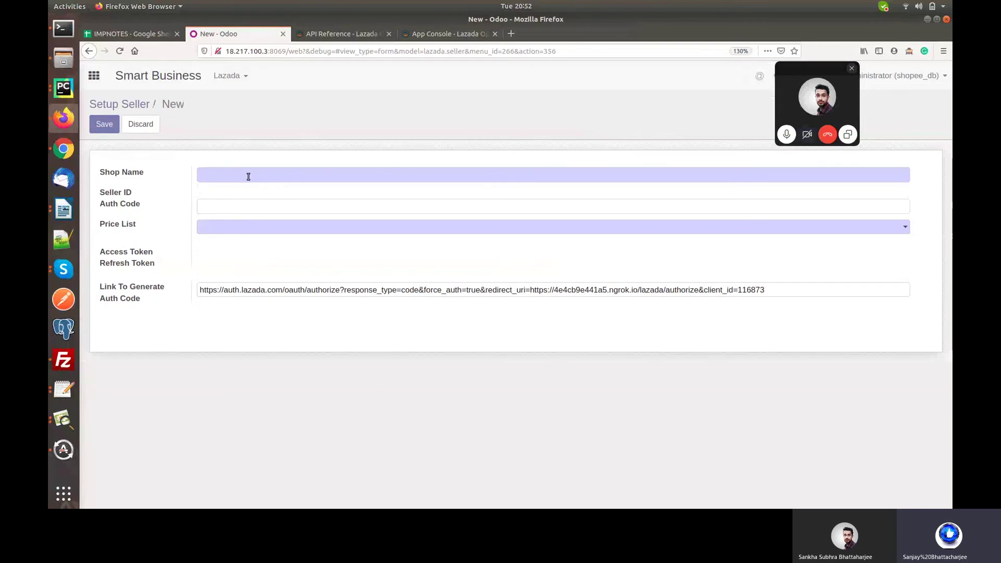
type("DEMO SHOP")
left_click(241, 229)
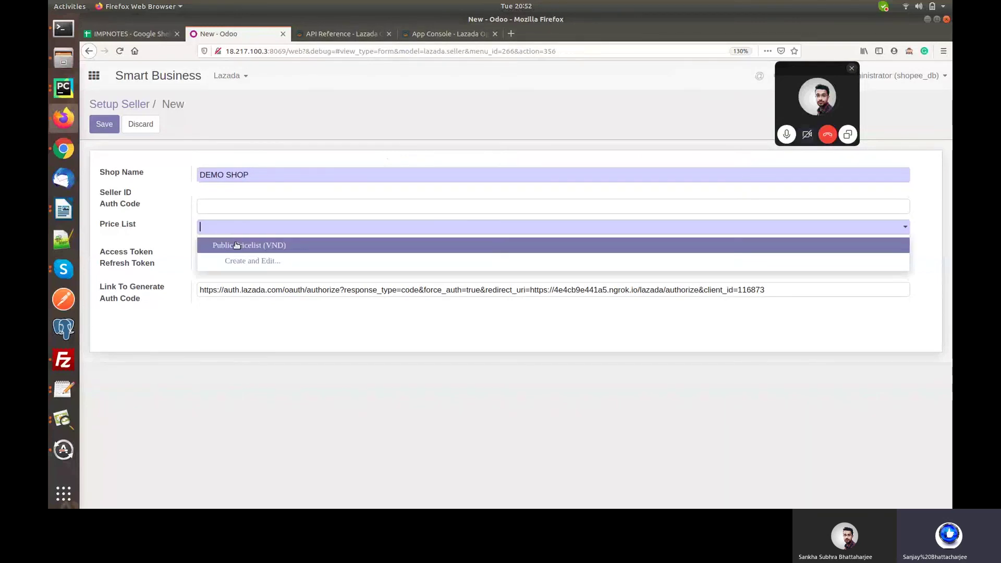
left_click(237, 246)
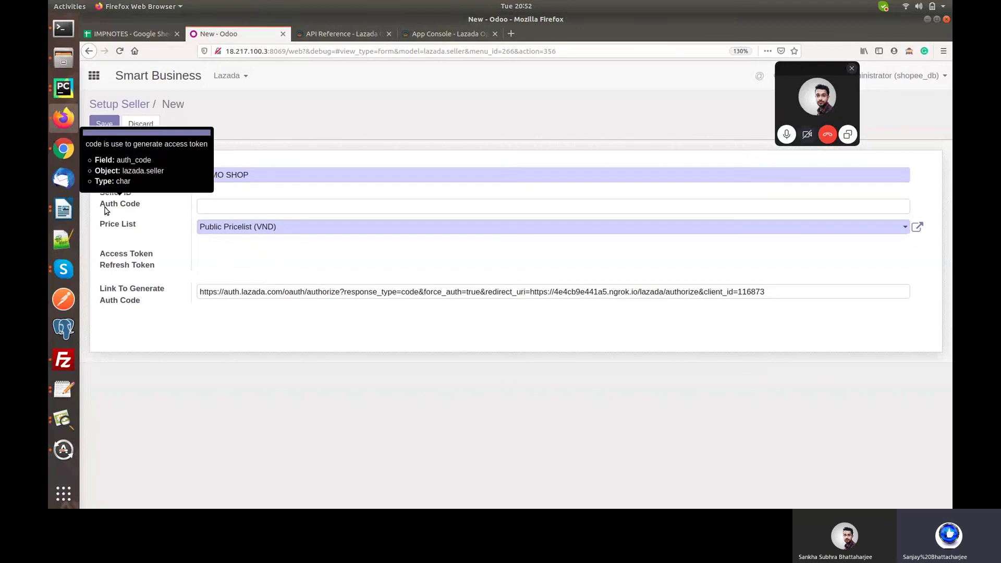
Examine the pre-filled auth-code generation link, then head to the Lazada App Console.
left_click(240, 208)
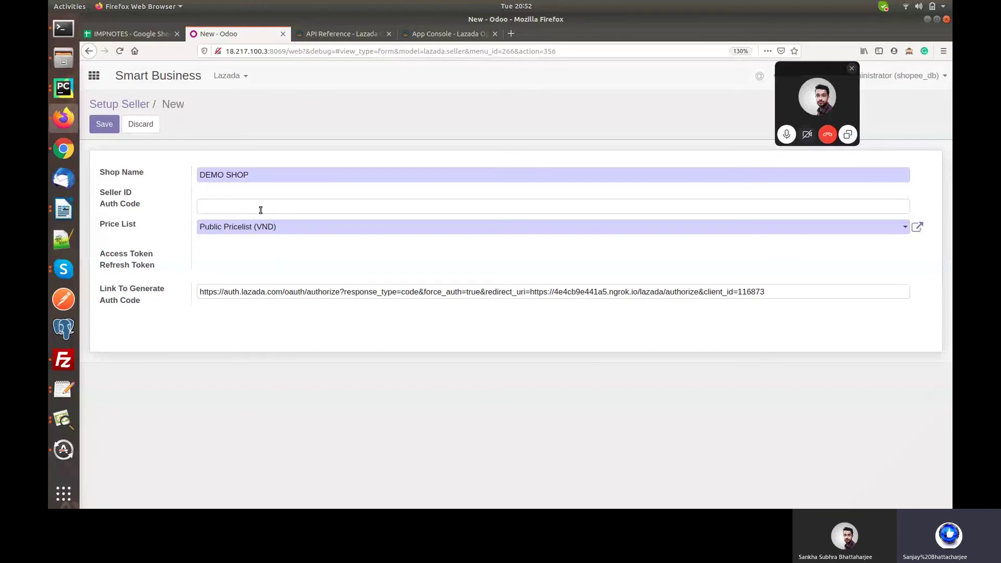
double_click(380, 292)
double_click(752, 292)
left_click_drag(765, 292, 190, 288)
left_click(250, 292)
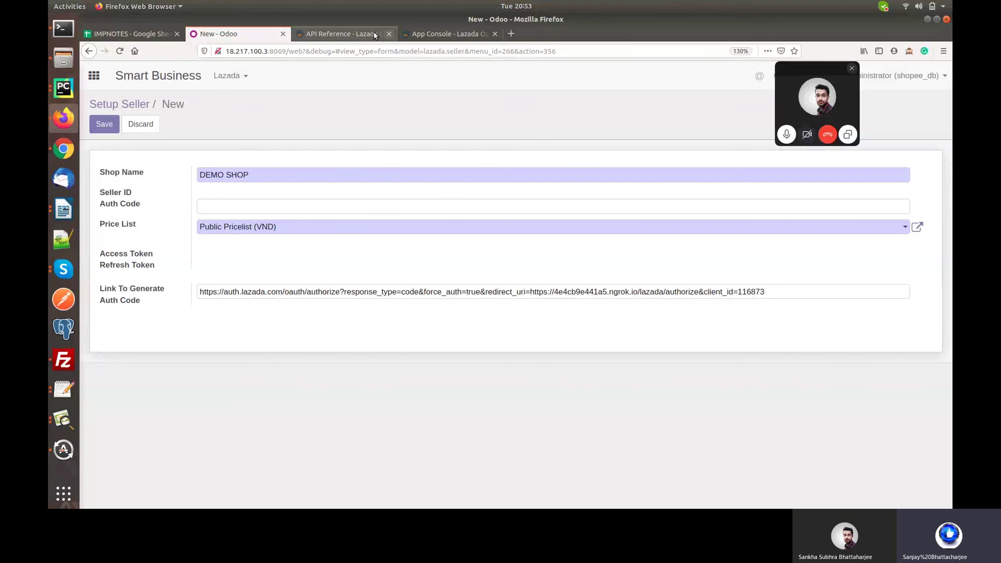
left_click(374, 34)
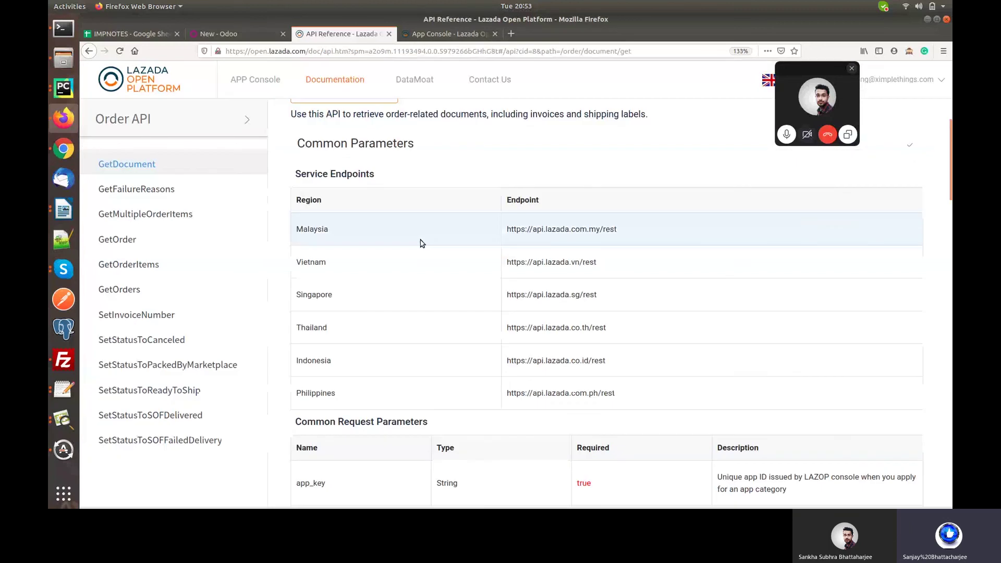
scroll(420, 241, "up", 3)
left_click(256, 79)
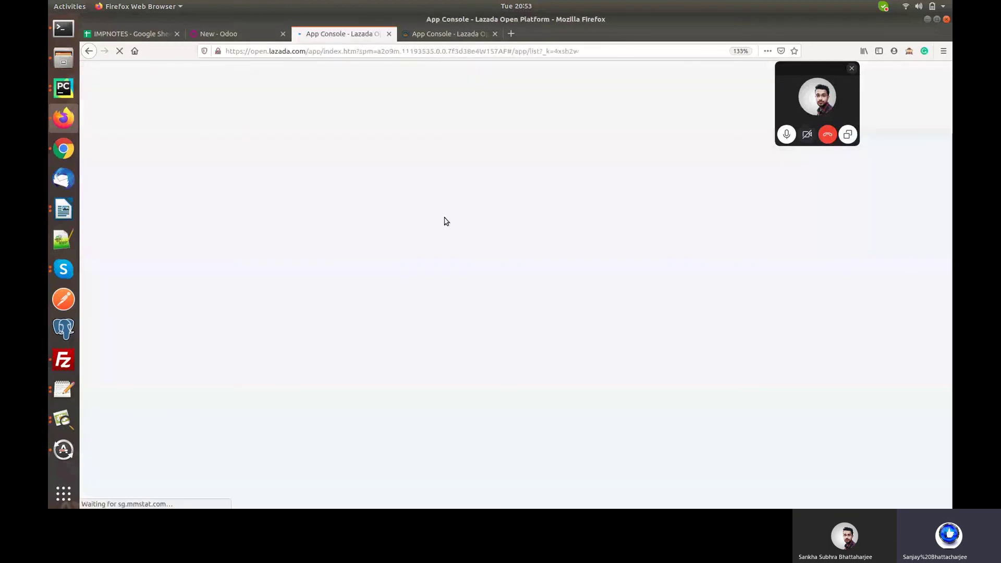
left_click(778, 219)
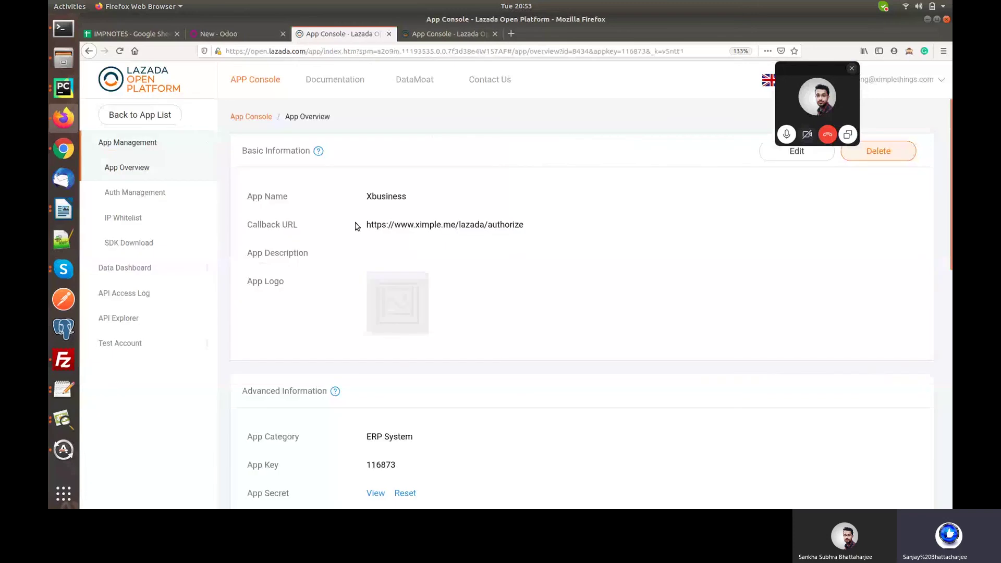
left_click_drag(355, 225, 530, 219)
key("ctrl+c")
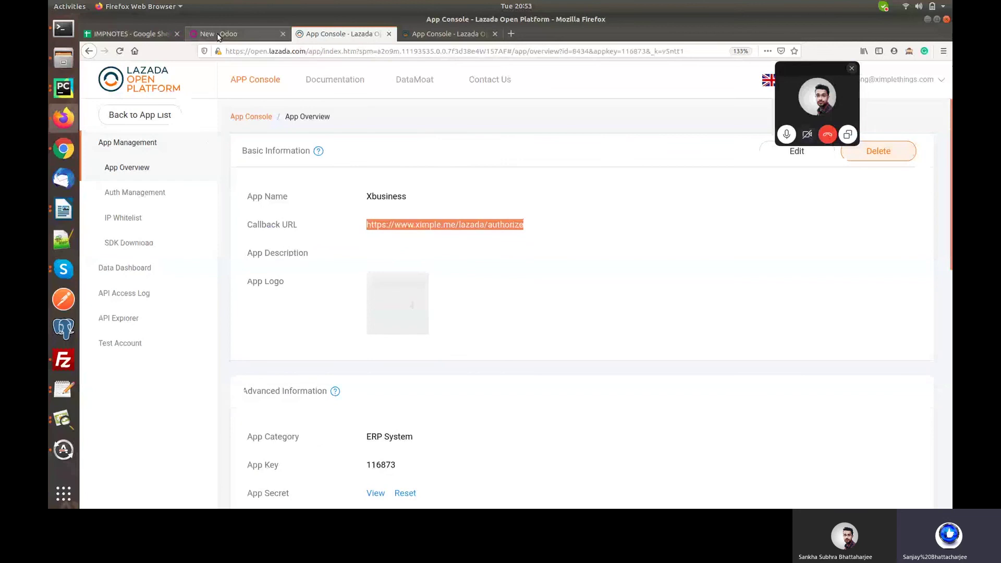
left_click(218, 35)
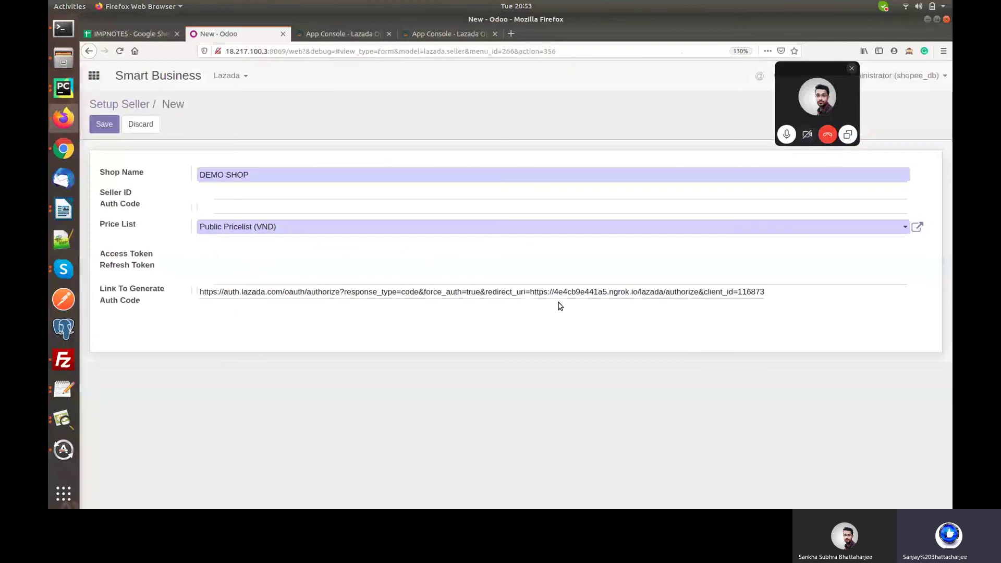
Replace the auth-code link's ngrok redirect with the copied callback URL.
triple_click(530, 292)
left_click(531, 291)
key("shift+Home")
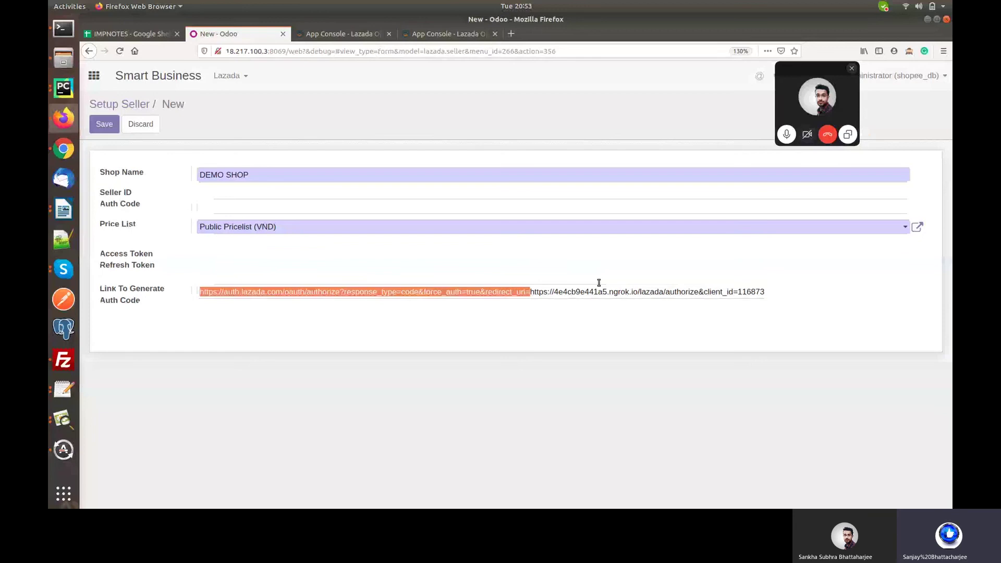
left_click(698, 292, "shift")
key("ctrl+v")
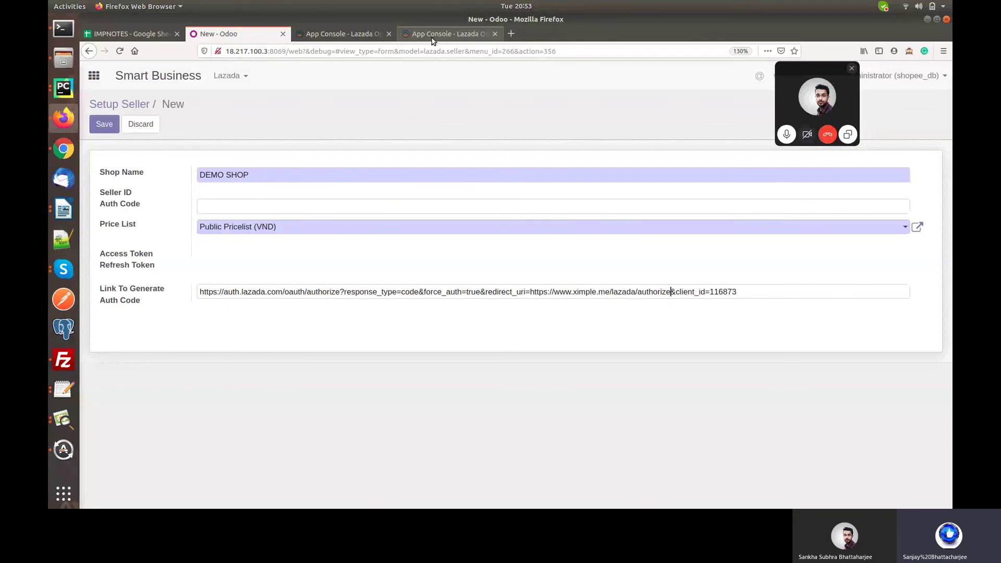
Check the app key in App Console against the link, then save the DEMO SHOP seller.
left_click(431, 38)
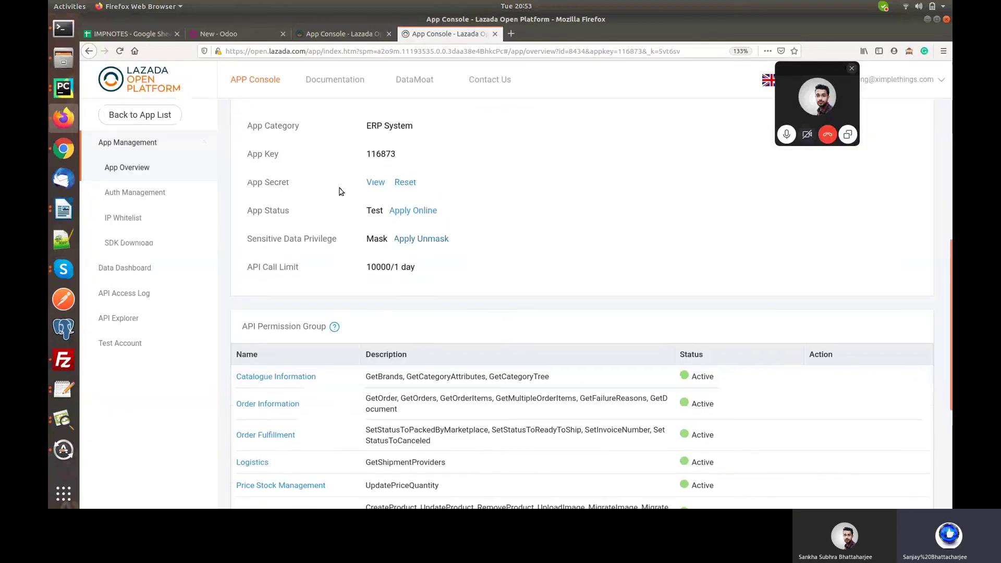
scroll(339, 192, "up", 5)
scroll(340, 204, "up", 1)
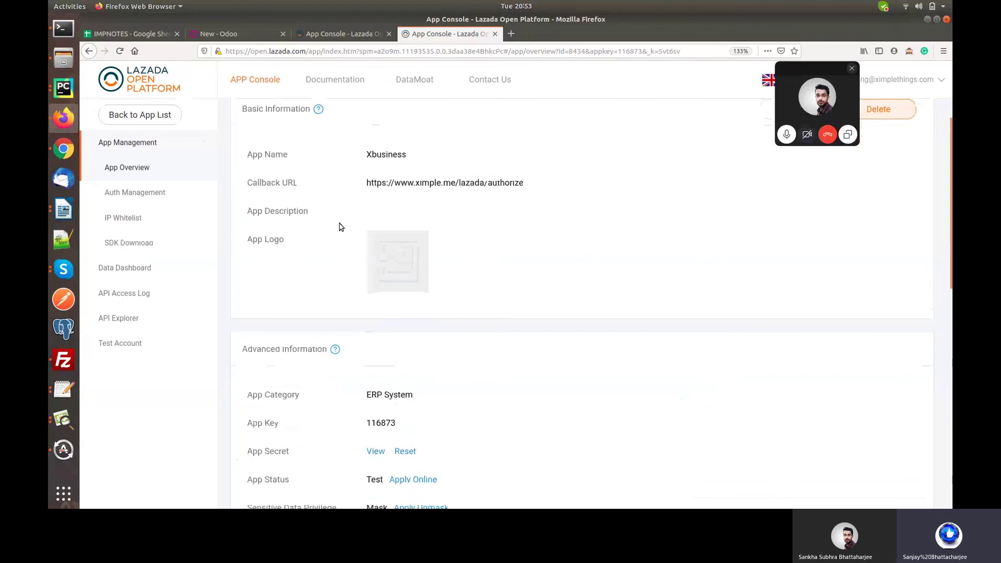
scroll(339, 227, "down", 4)
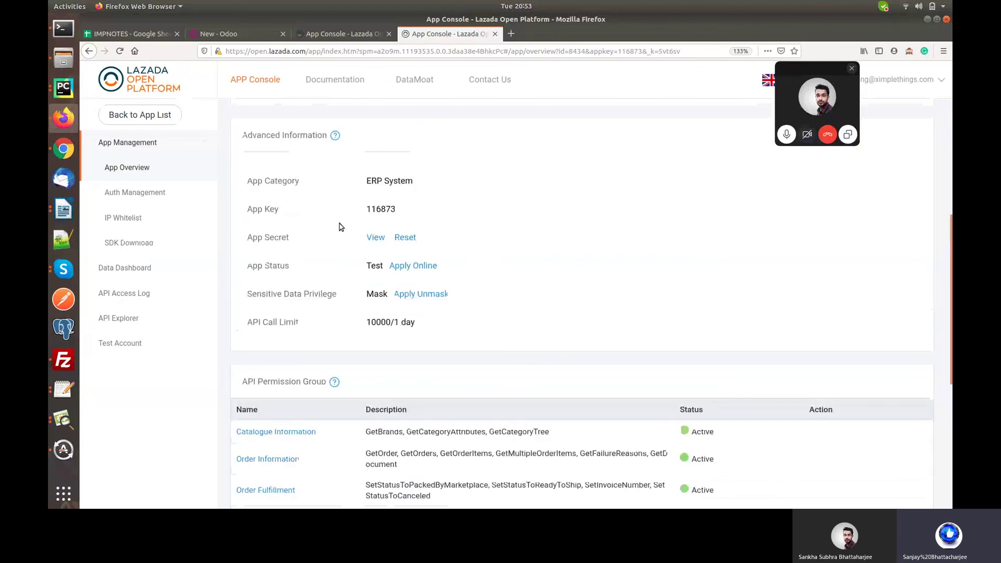
double_click(380, 205)
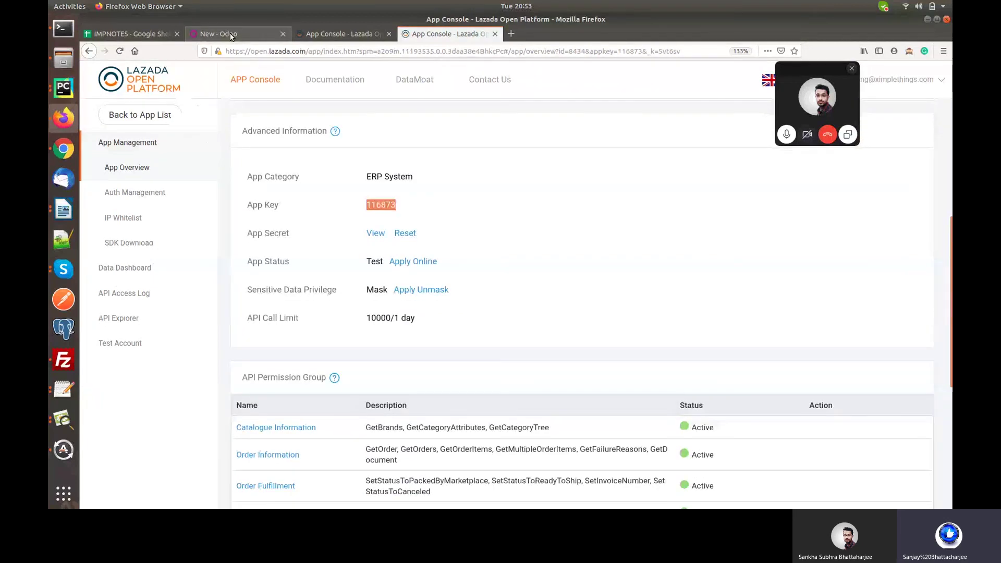
left_click(232, 35)
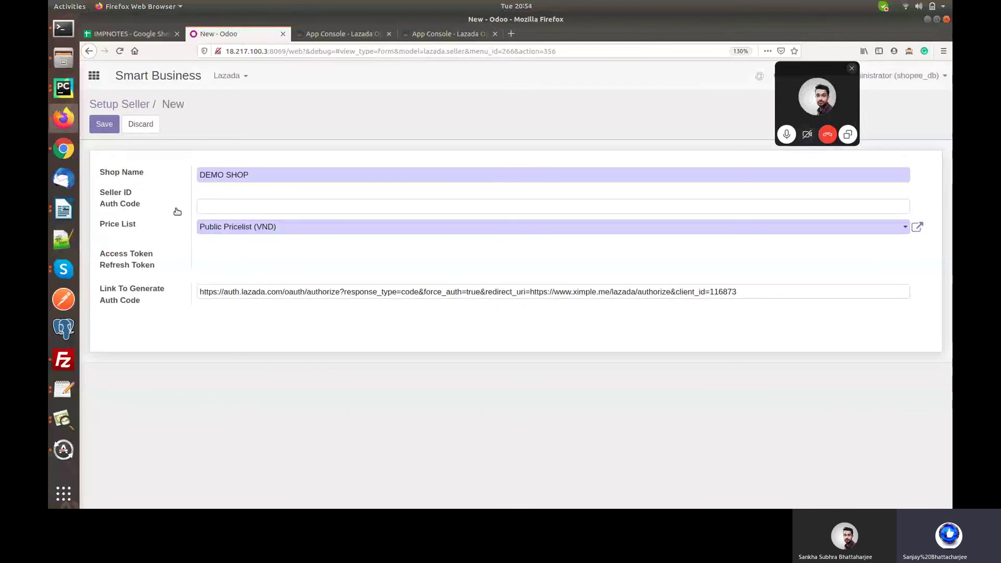
left_click(102, 123)
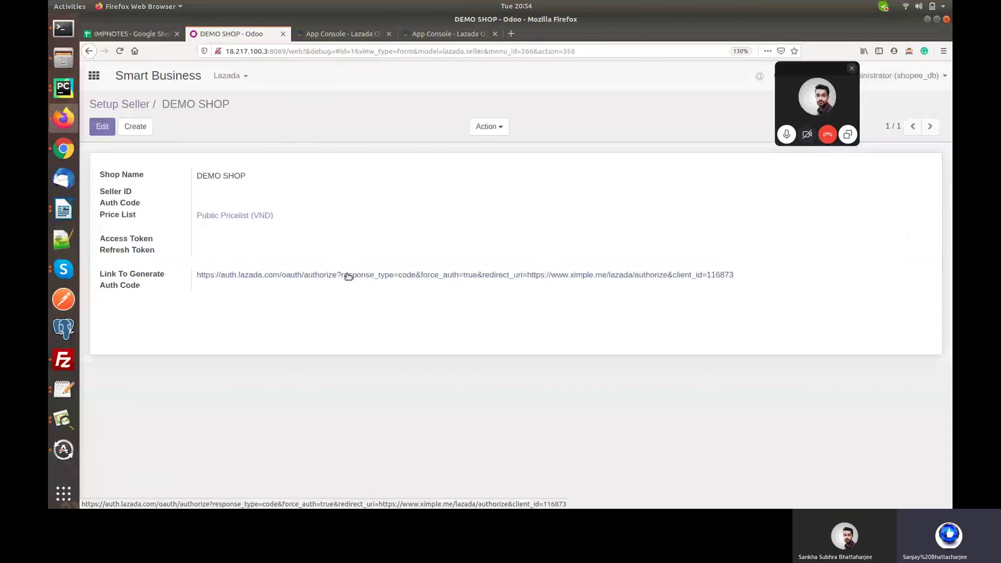
Authorize the Xbusiness app with the saved Lazada login, then select the auth code in the redirect address.
left_click(349, 277)
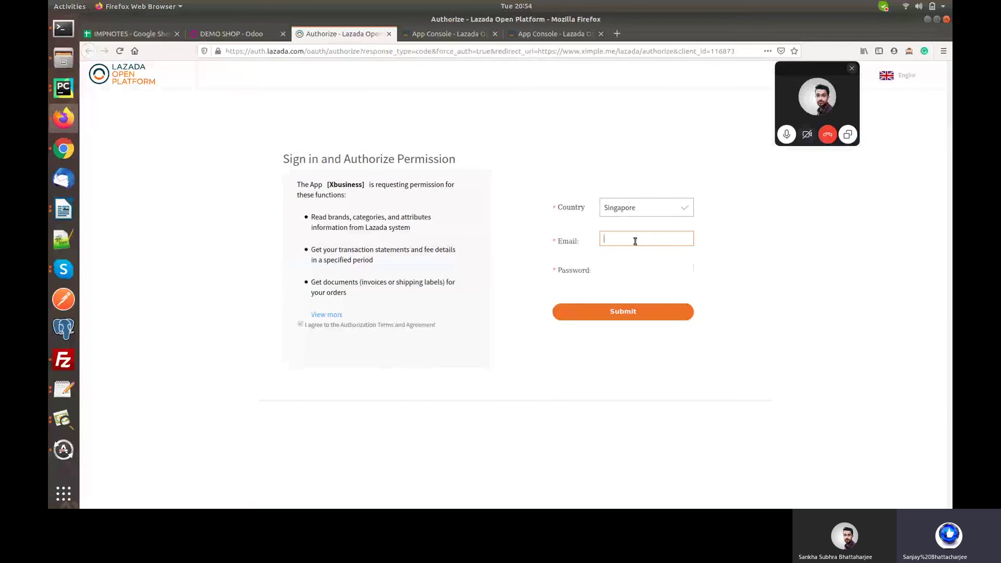
left_click(636, 241)
left_click(635, 279)
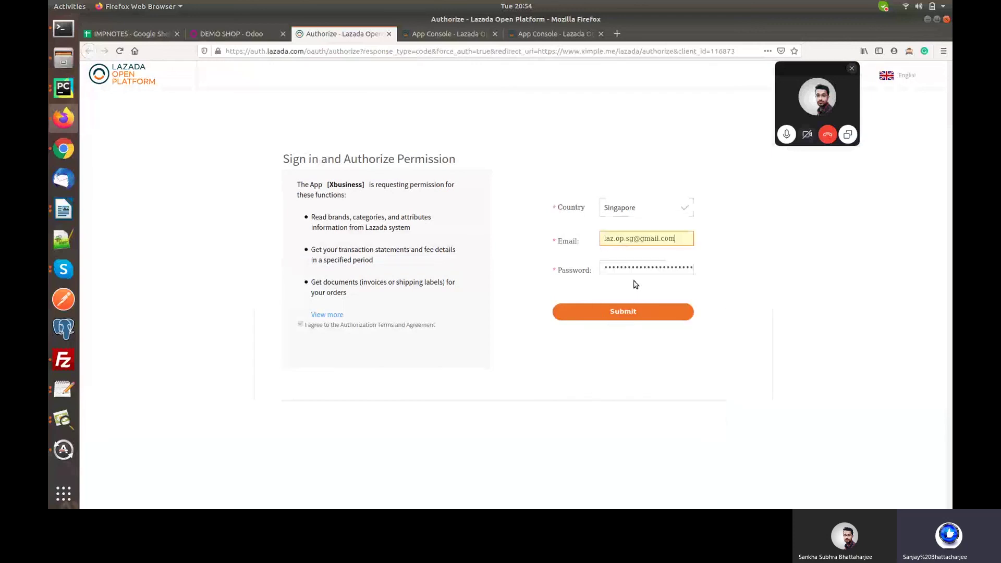
left_click(597, 313)
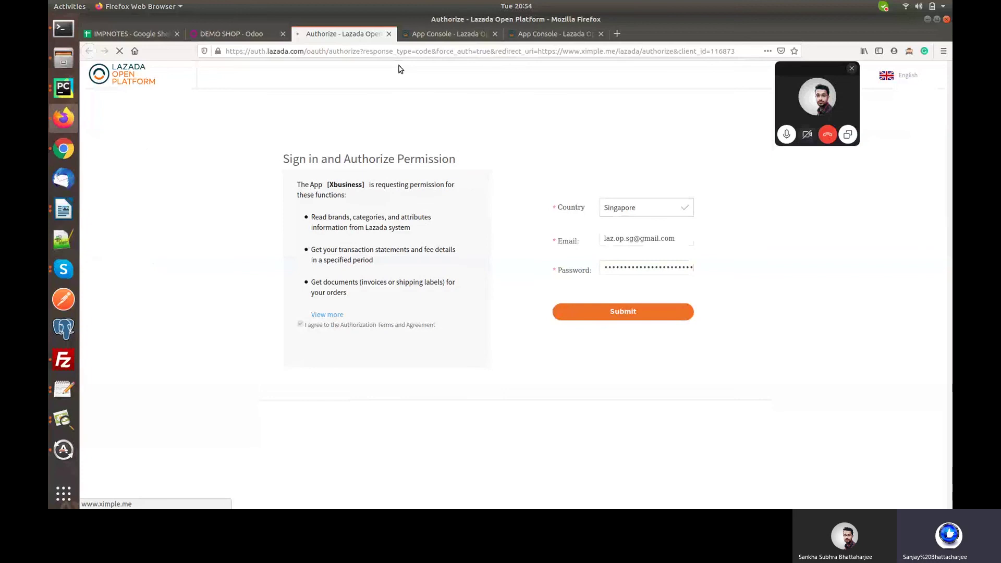
left_click(459, 53)
double_click(458, 53)
key("ctrl+c")
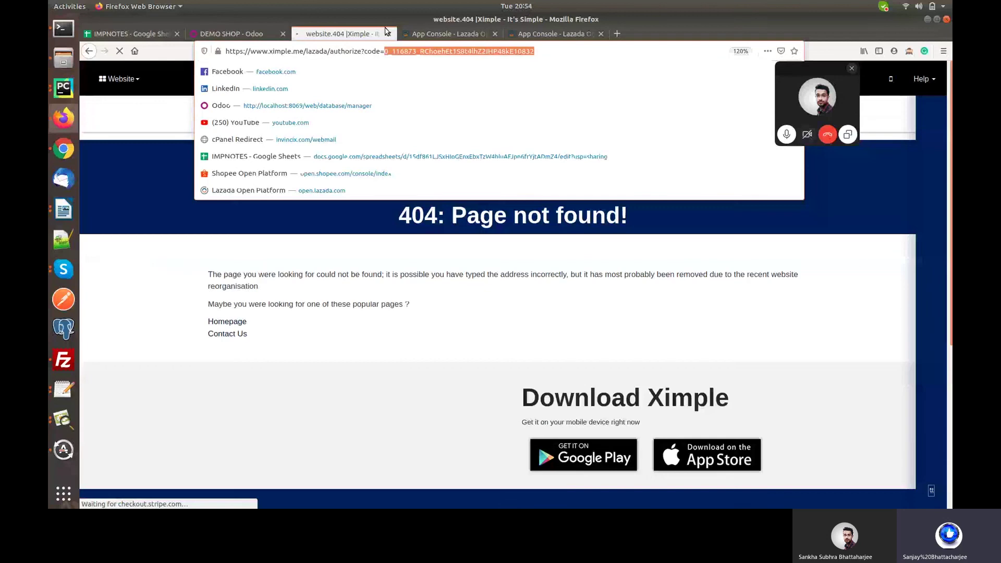
Paste the Lazada auth code into the DEMO SHOP seller's Auth Code field and save.
left_click(387, 34)
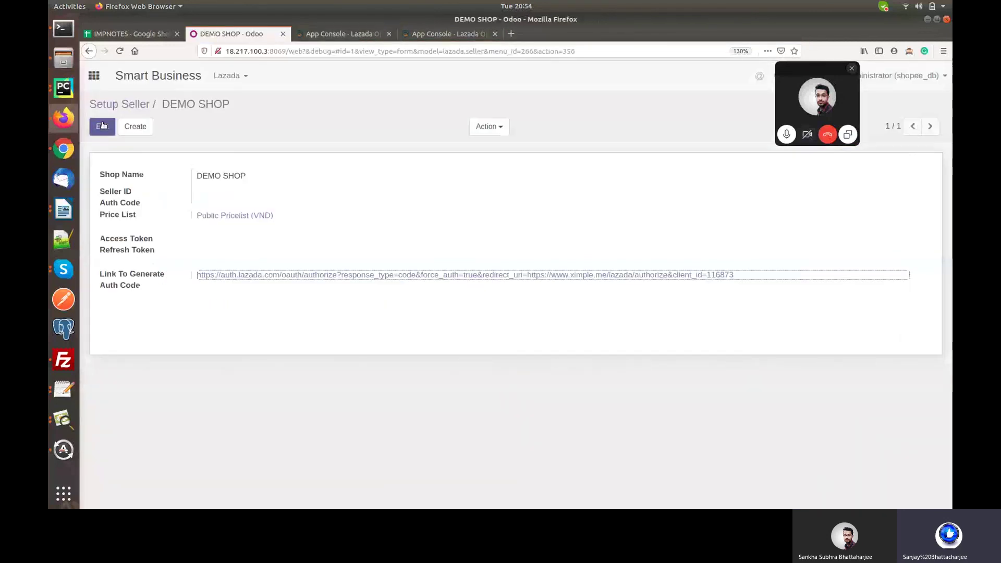
left_click(103, 125)
left_click(226, 208)
key("ctrl+v")
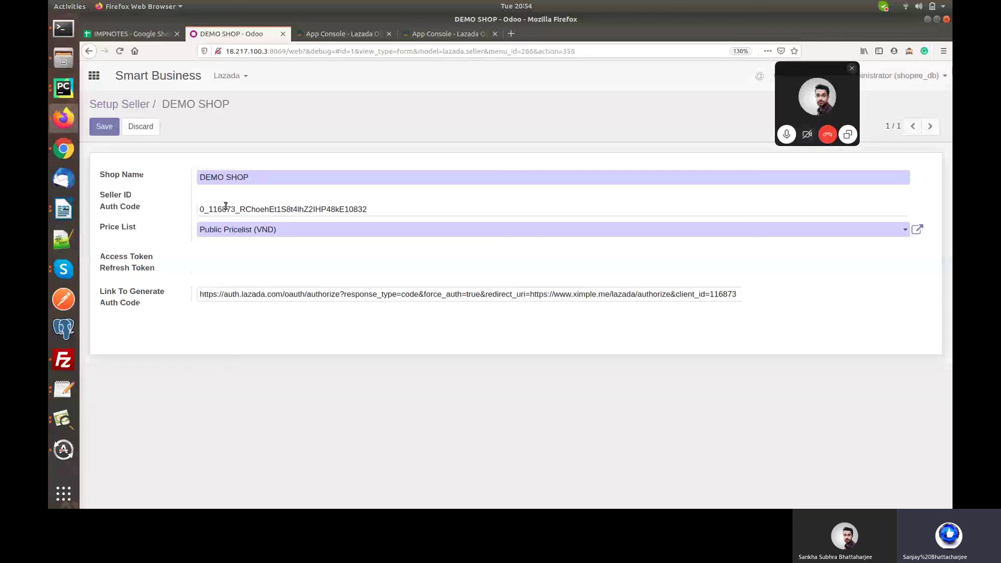
left_click(101, 126)
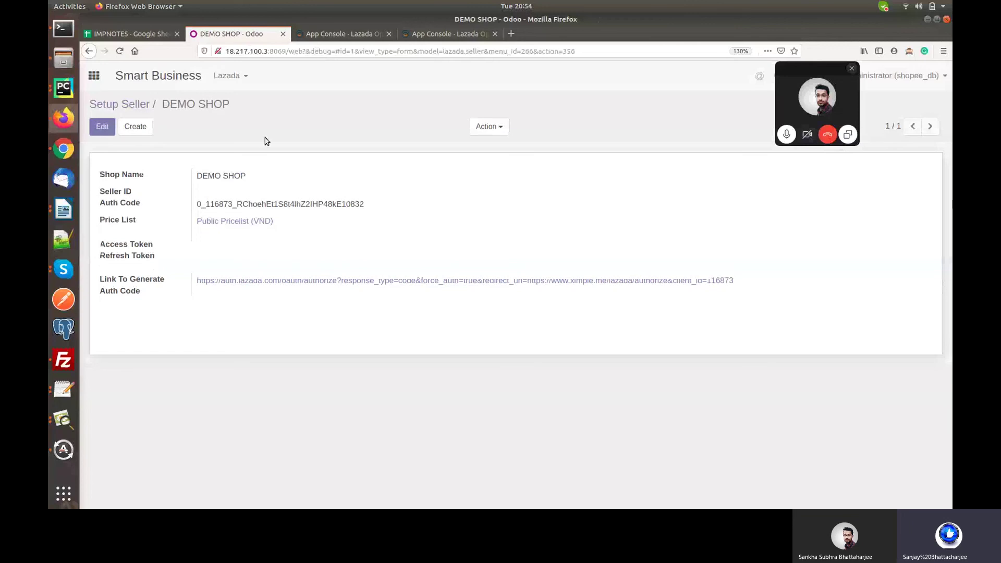
Reload the seller page in developer mode by re-entering 'debug' in the address.
double_click(316, 50)
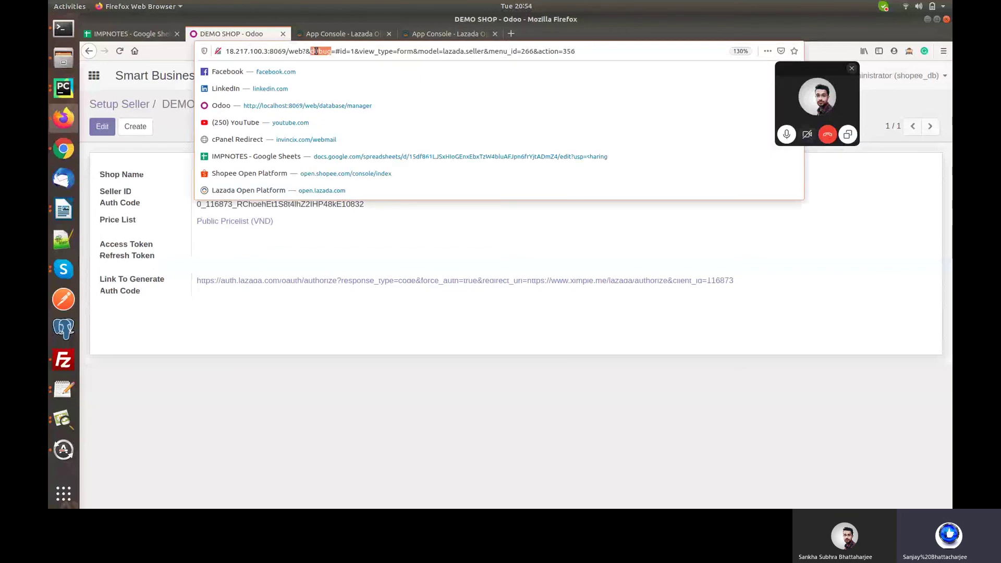
key("BackSpace")
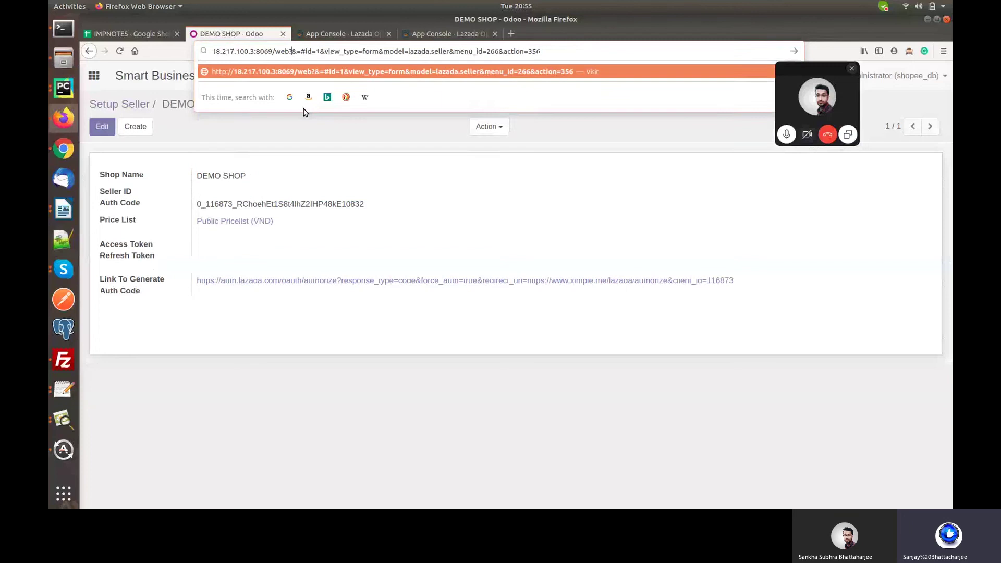
type("debug")
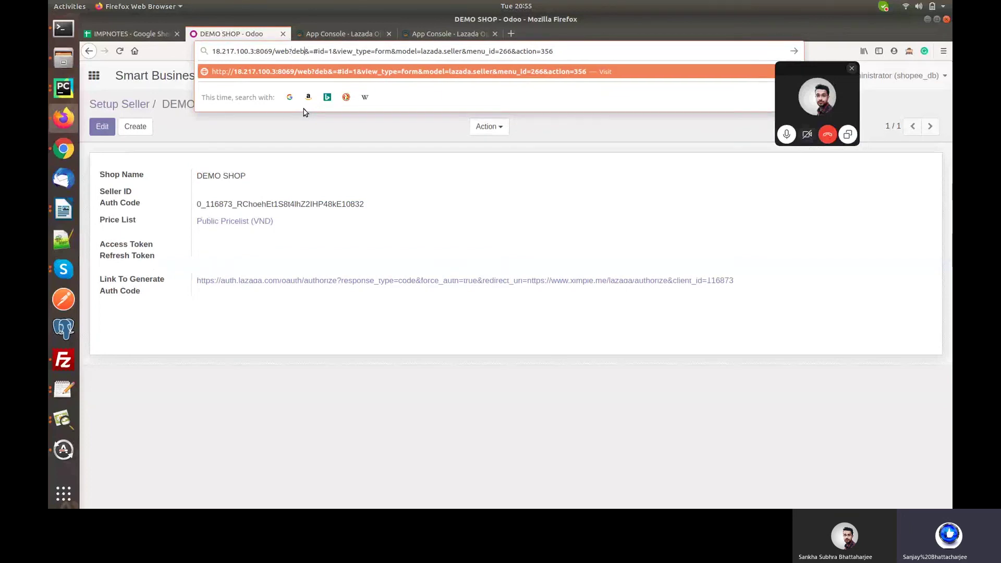
key("Return")
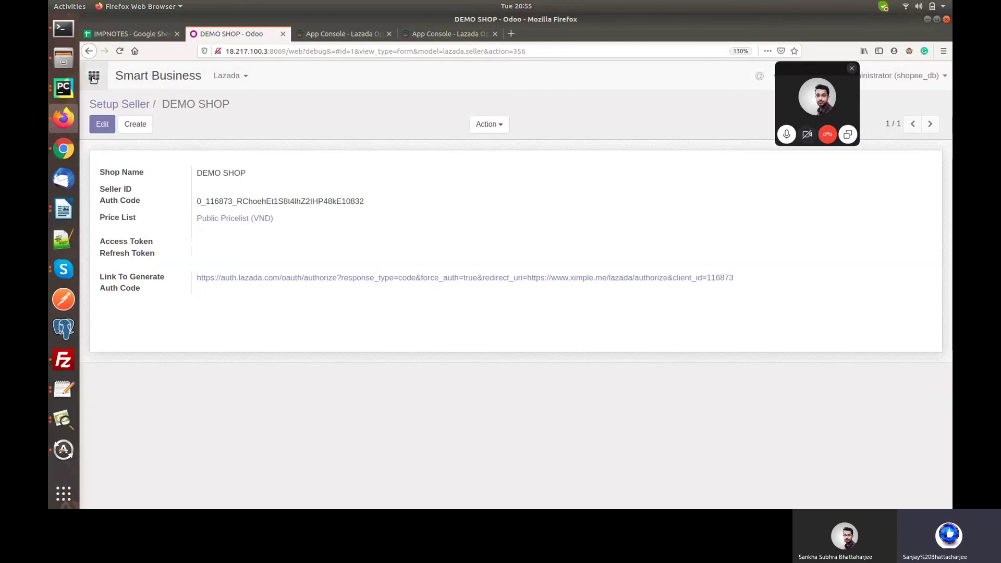
left_click(93, 77)
Run the Generate Access Token action manually from Settings > Technical > Scheduled Actions.
left_click(365, 202)
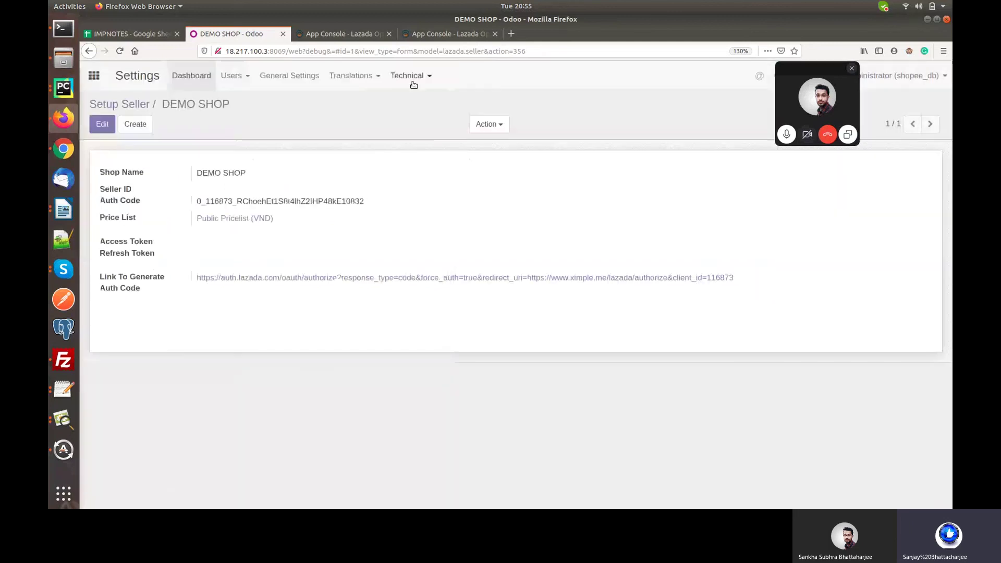
left_click(433, 81)
scroll(444, 277, "down", 8)
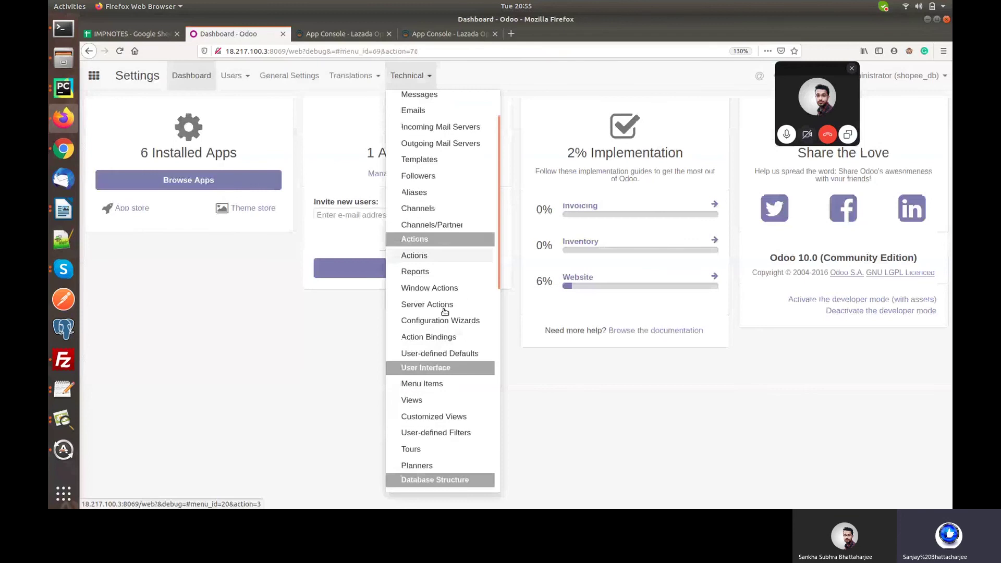
left_click(411, 328)
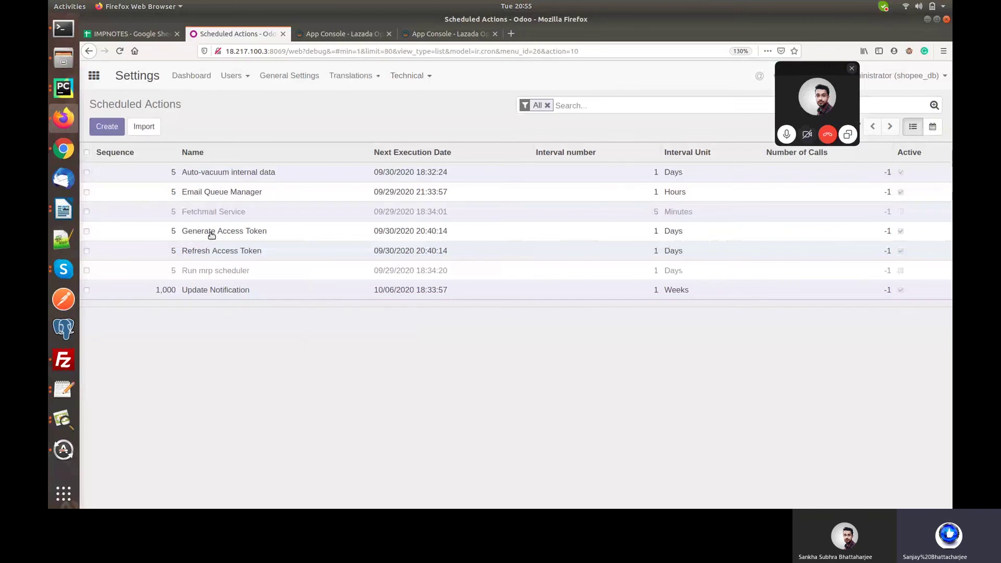
left_click(212, 232)
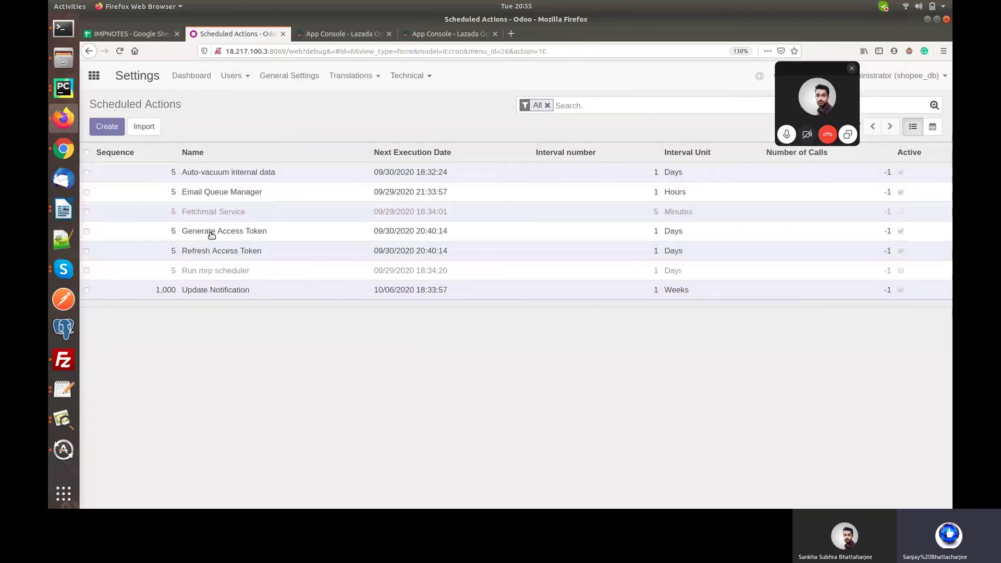
left_click(107, 153)
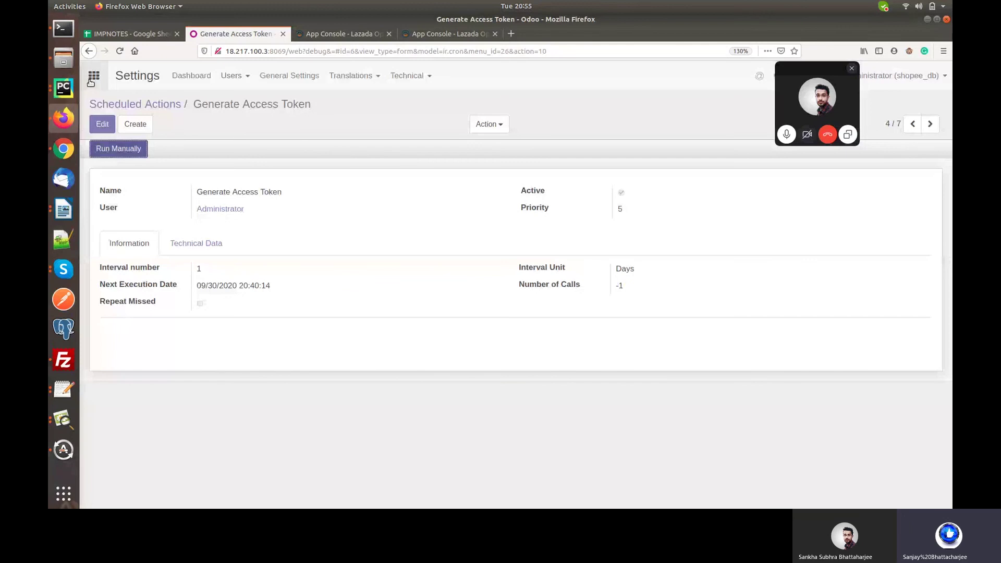
left_click(93, 77)
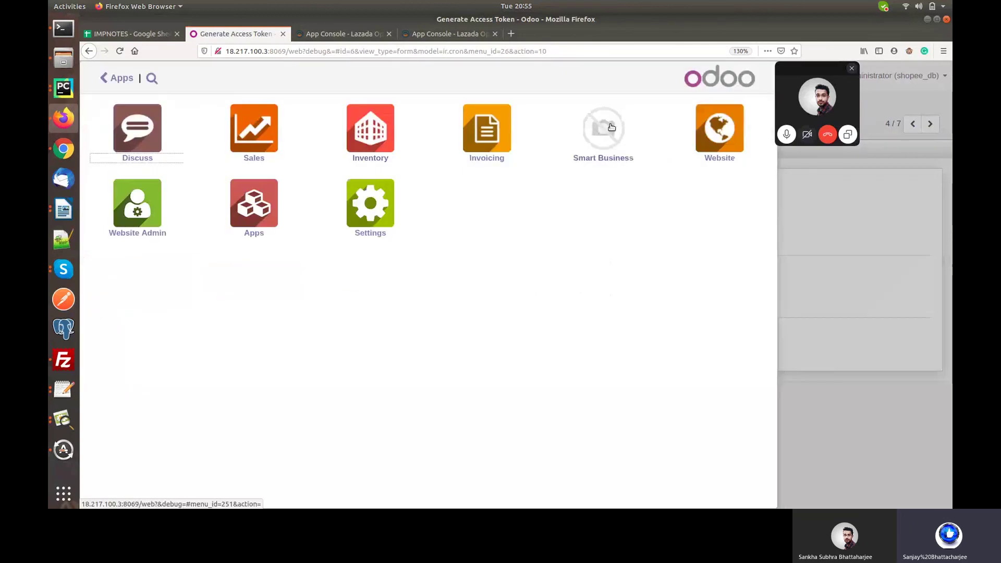
Open the DEMO SHOP seller under Smart Business Lazada > Setup Seller to check its new tokens.
left_click(611, 127)
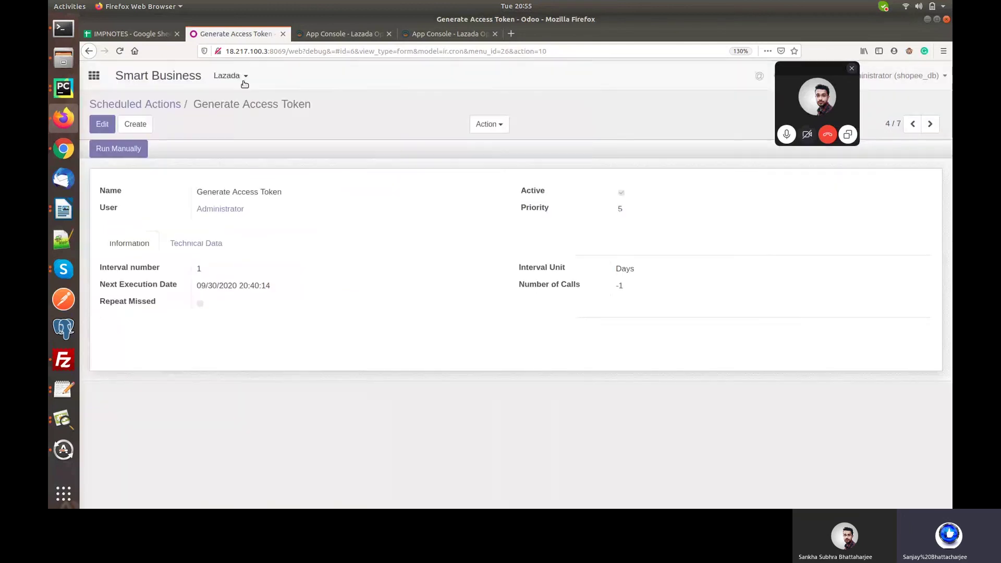
left_click(243, 78)
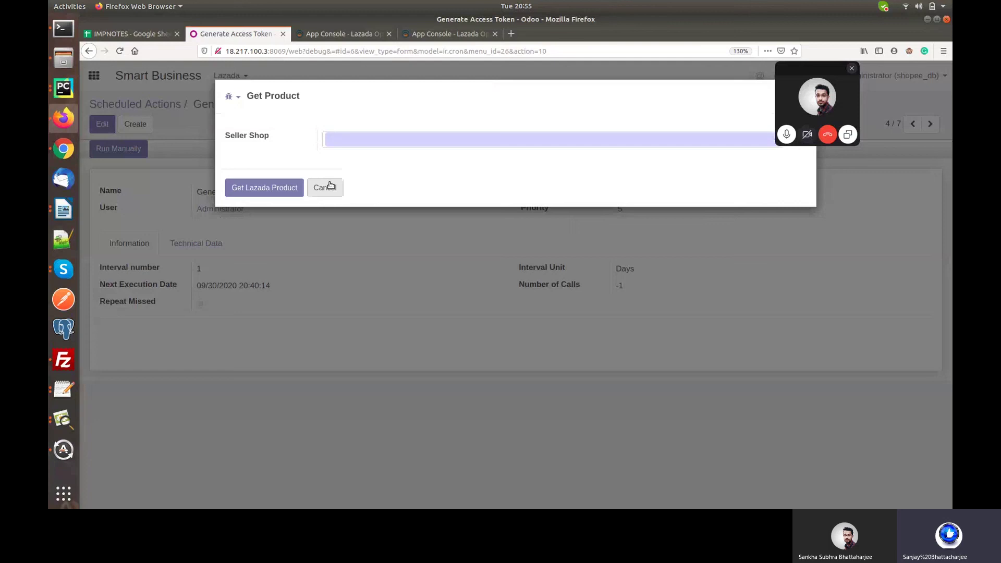
left_click(330, 187)
left_click(243, 76)
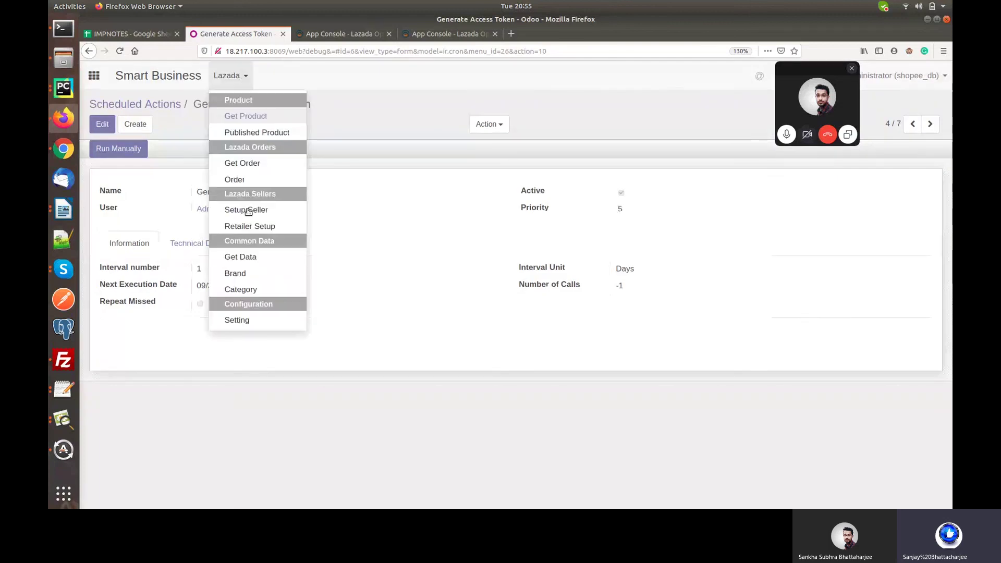
left_click(246, 210)
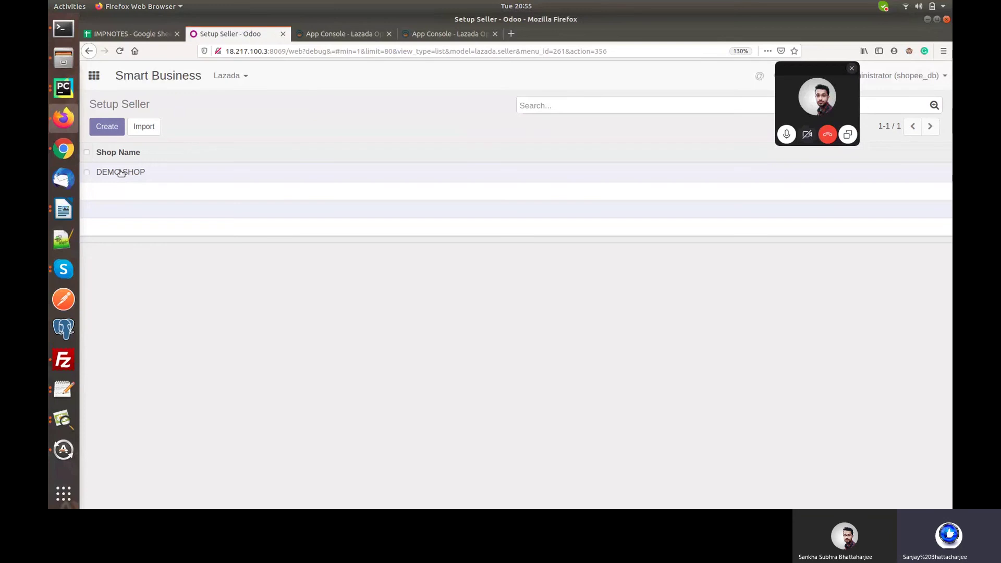
left_click(121, 173)
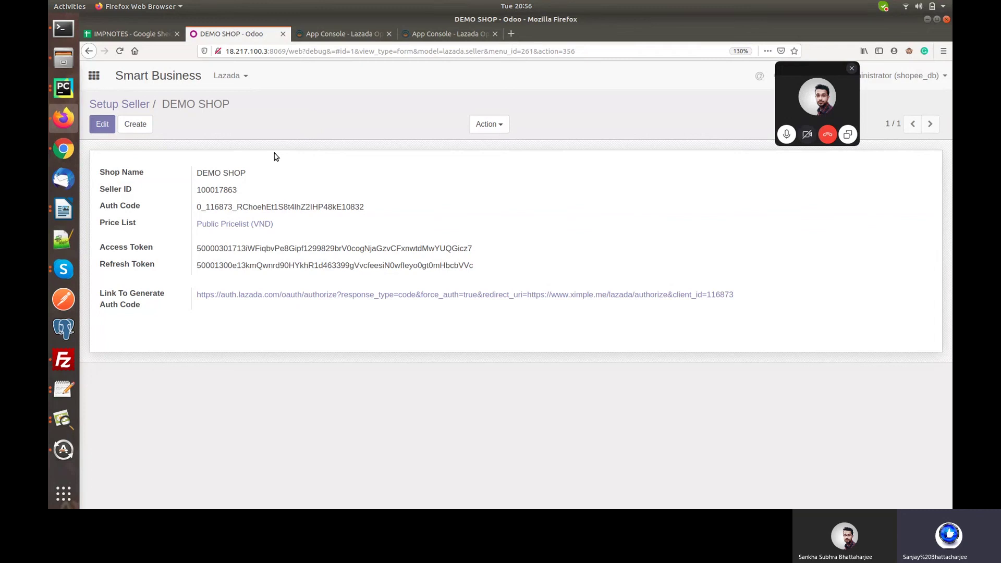
left_click(253, 82)
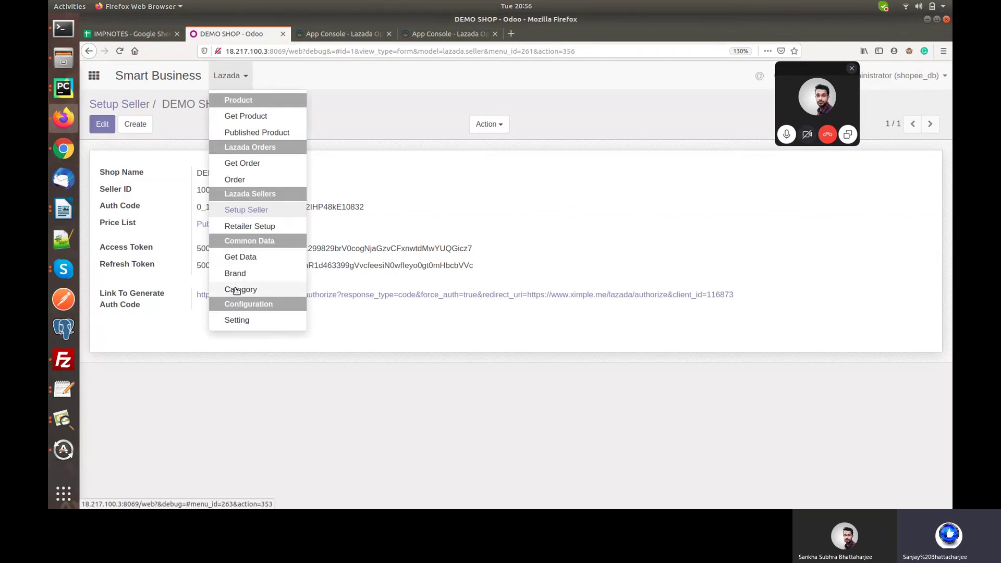
Fetch Lazada data for the DEMO SHOP seller shop via Lazada > Get Data, then reload.
left_click(237, 290)
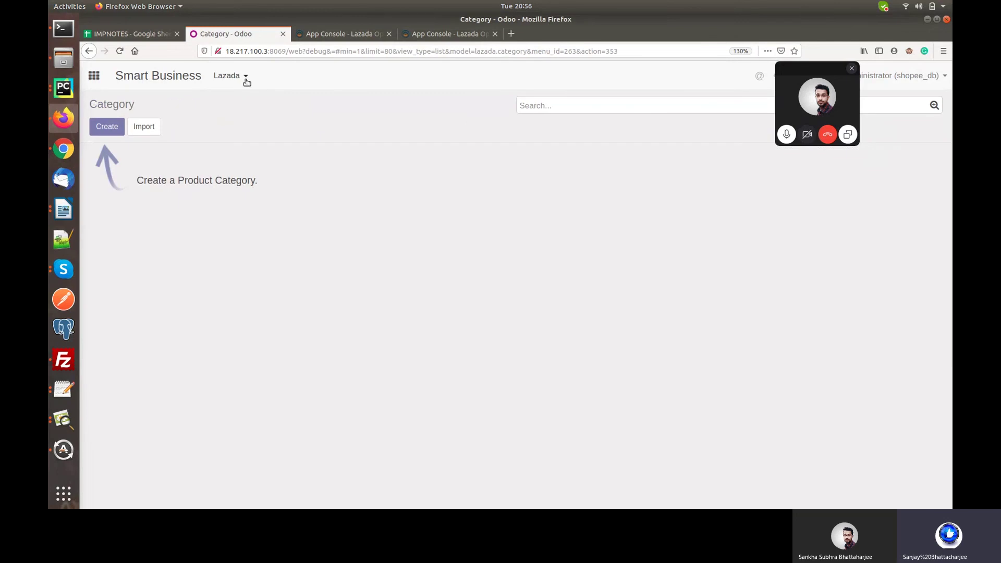
left_click(247, 82)
left_click(246, 258)
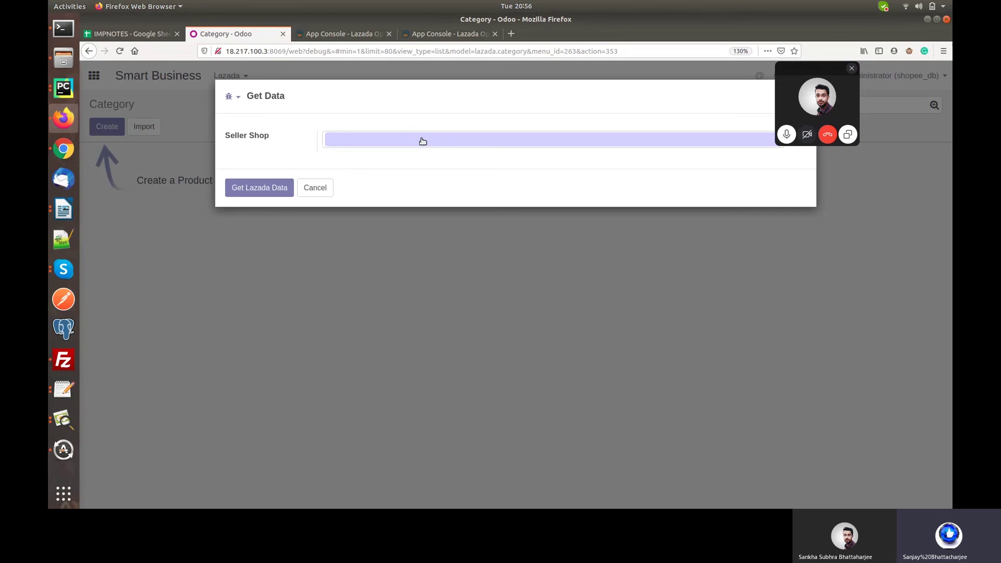
left_click(422, 141)
left_click(373, 158)
left_click(261, 190)
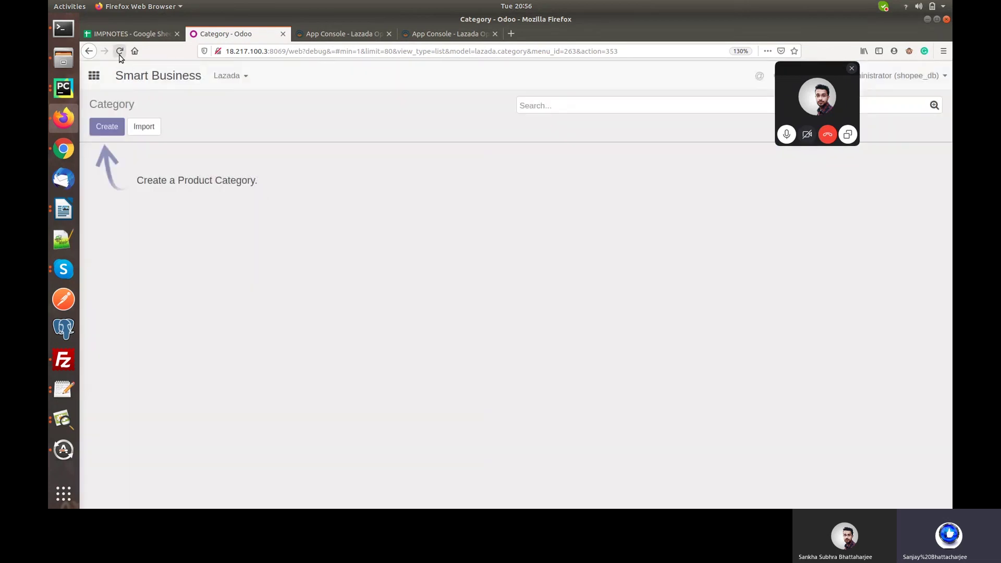
left_click(119, 52)
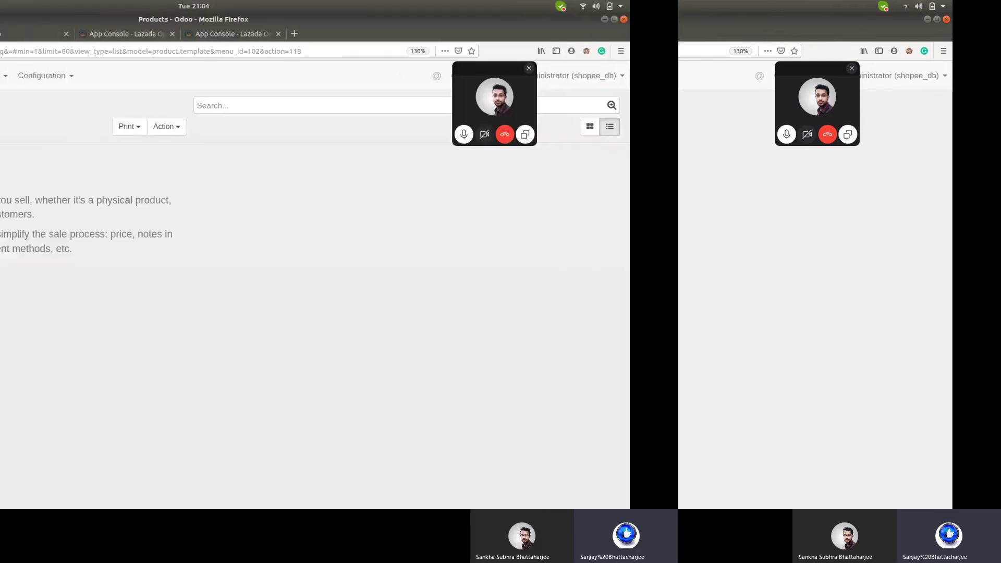
Show all products in Sales > Products by removing the Can be Sold filter.
left_click(228, 82)
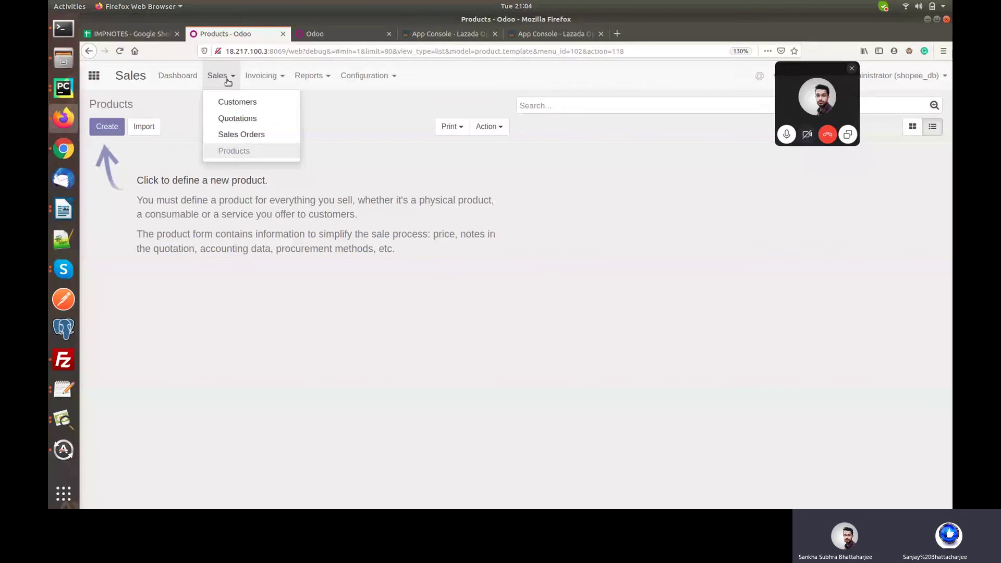
left_click(232, 152)
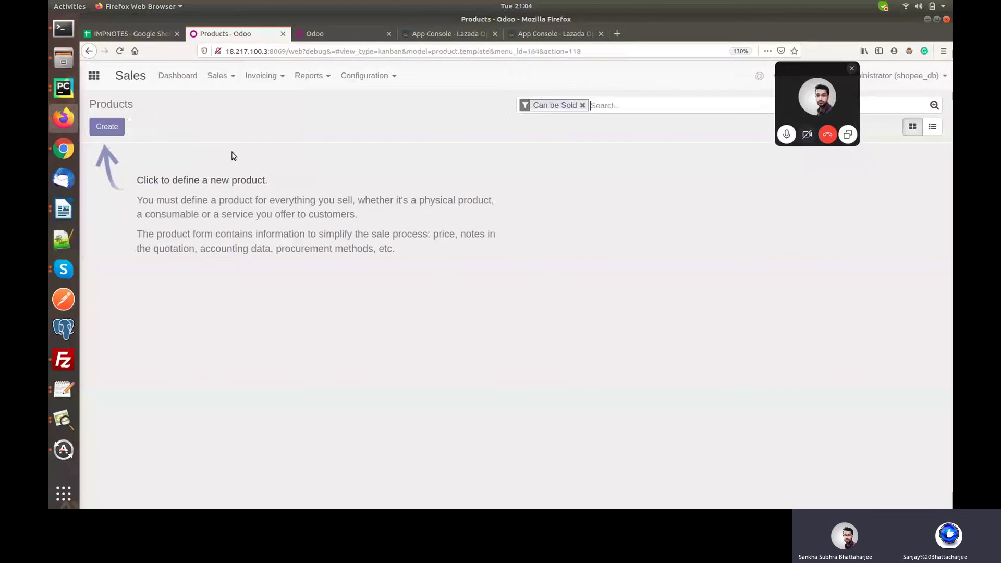
left_click(583, 106)
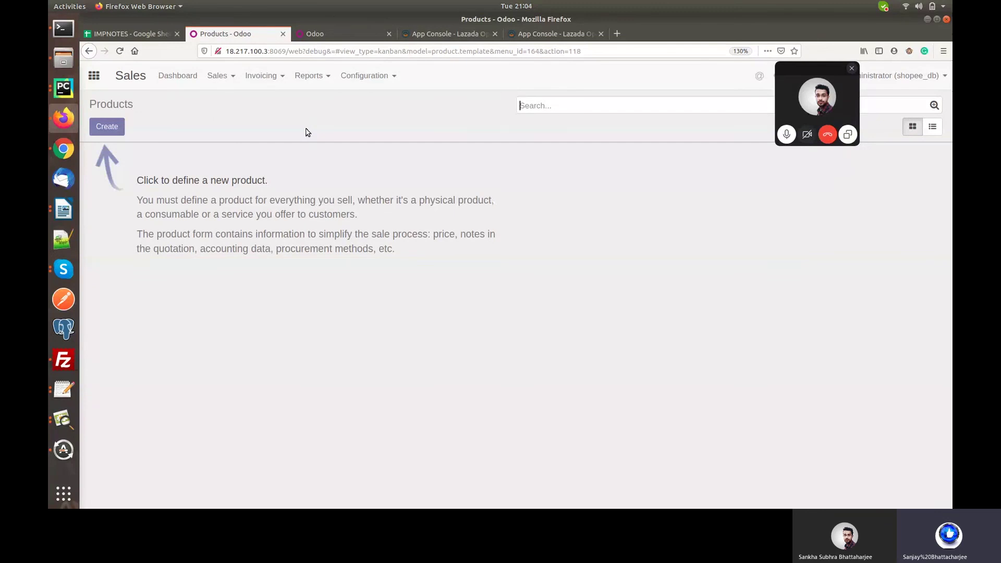
Run Lazada > Get Product for the DEMO SHOP seller shop in Smart Business.
left_click(331, 28)
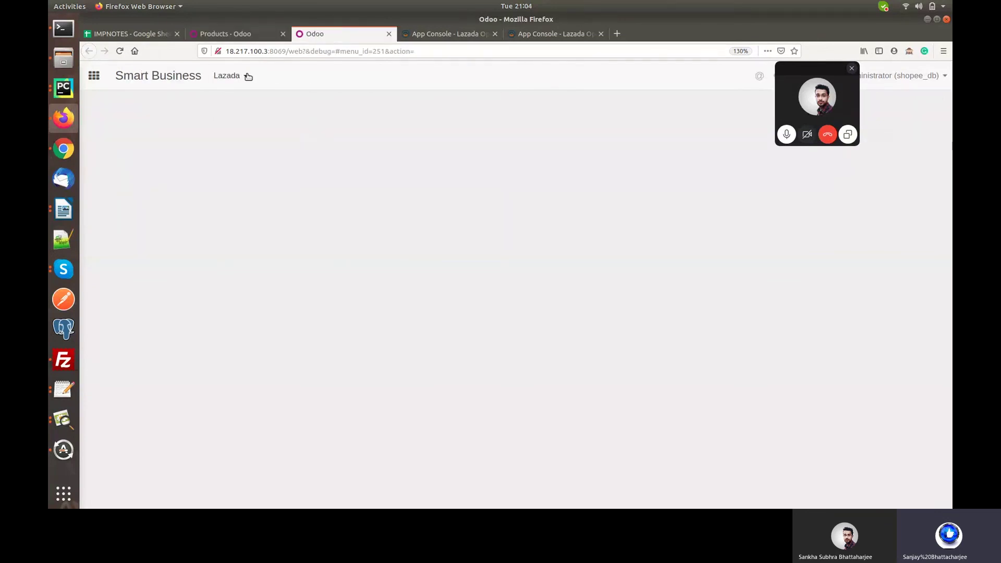
left_click(248, 77)
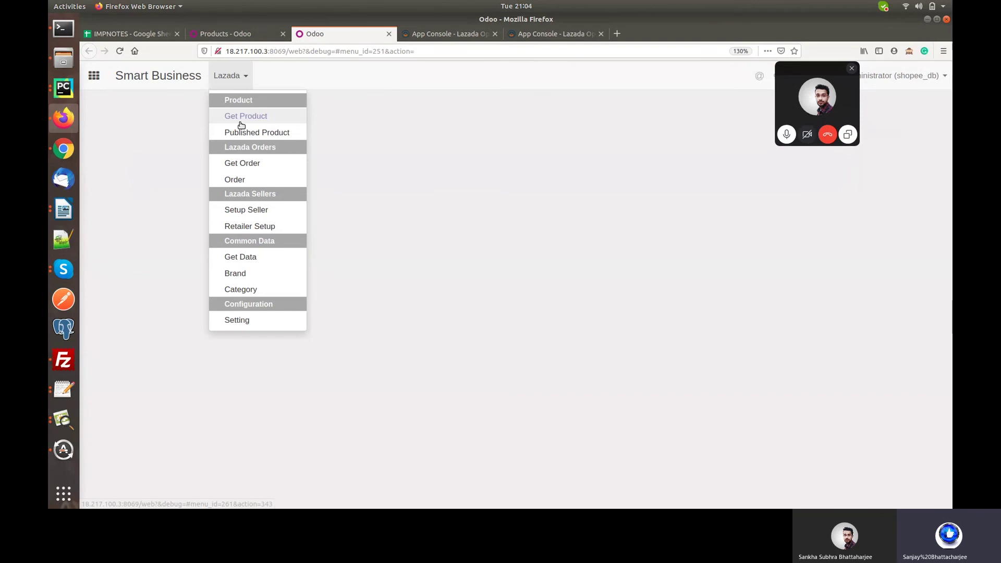
left_click(242, 125)
left_click(440, 145)
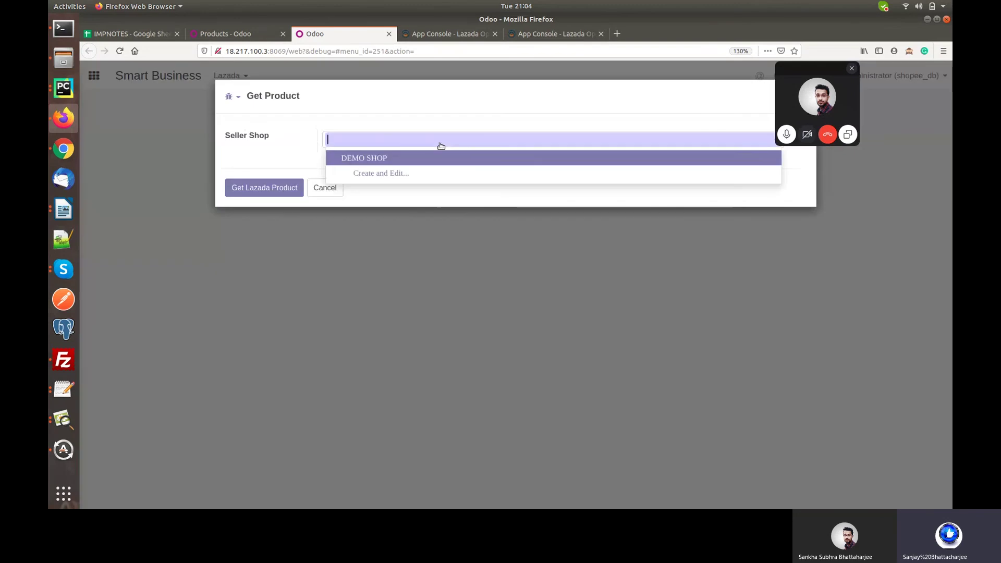
left_click(366, 159)
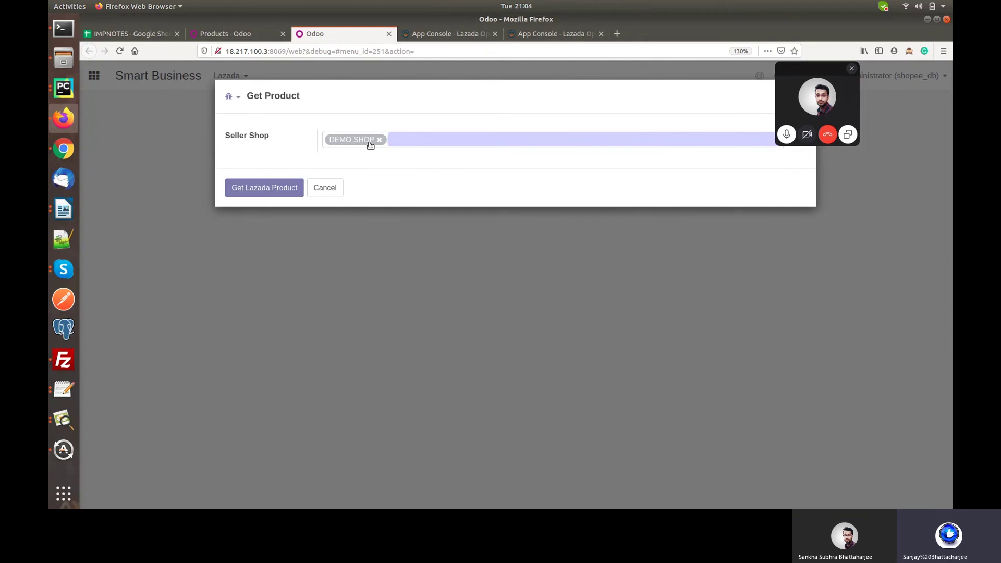
left_click(265, 187)
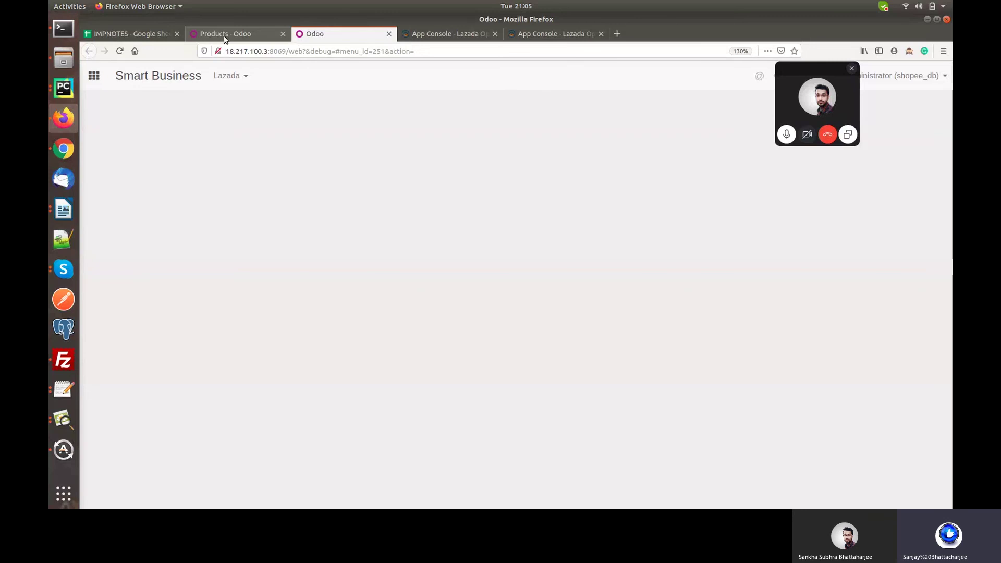
Reload the products list and open the imported yoga mats product, reviewing its Lazada data.
left_click(225, 35)
left_click(120, 50)
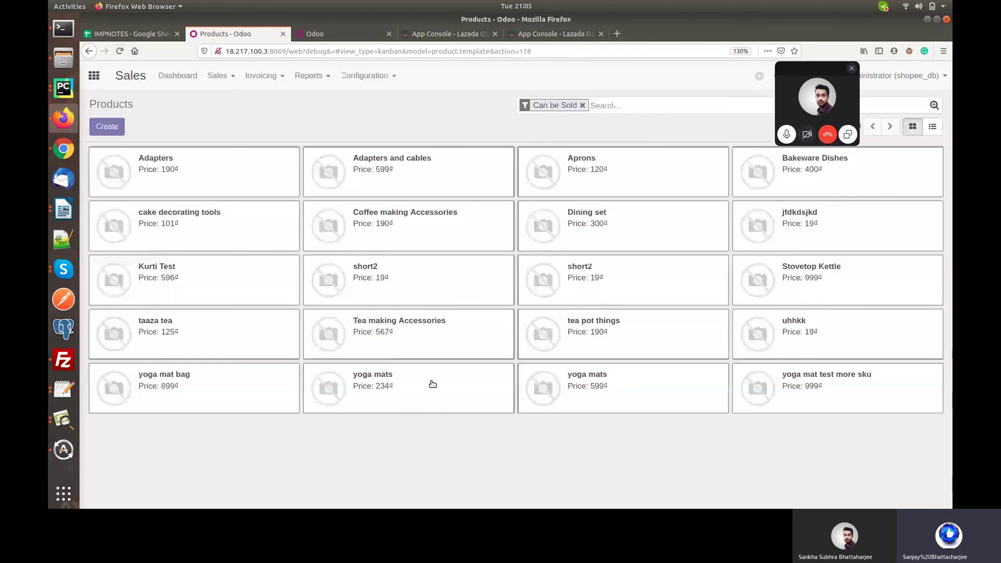
left_click(433, 384)
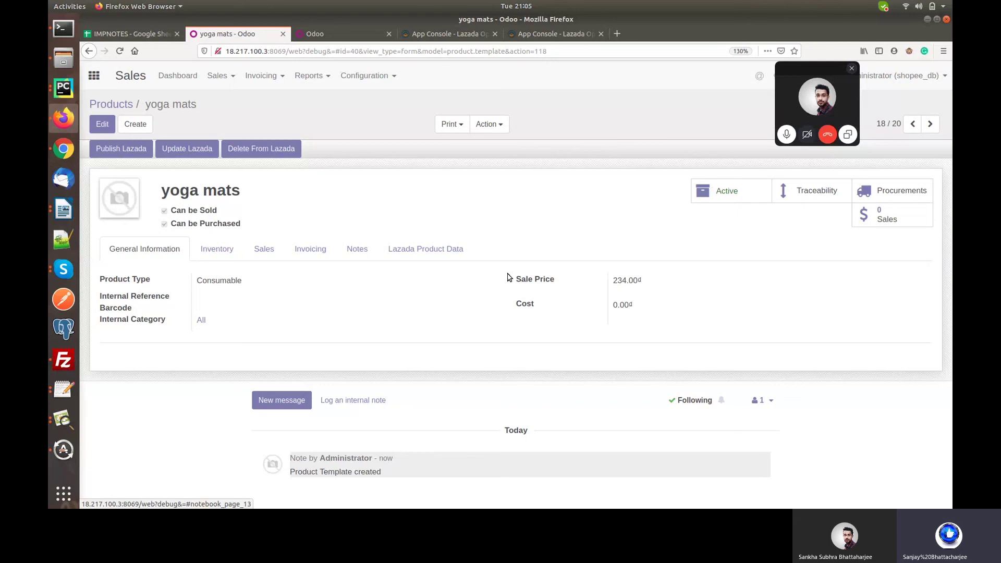
left_click(413, 252)
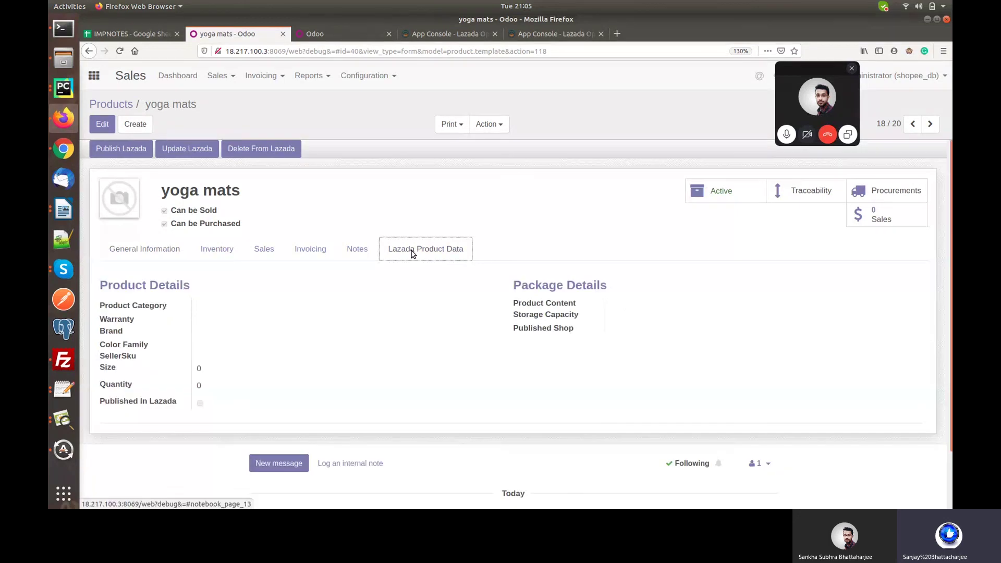
left_click(143, 247)
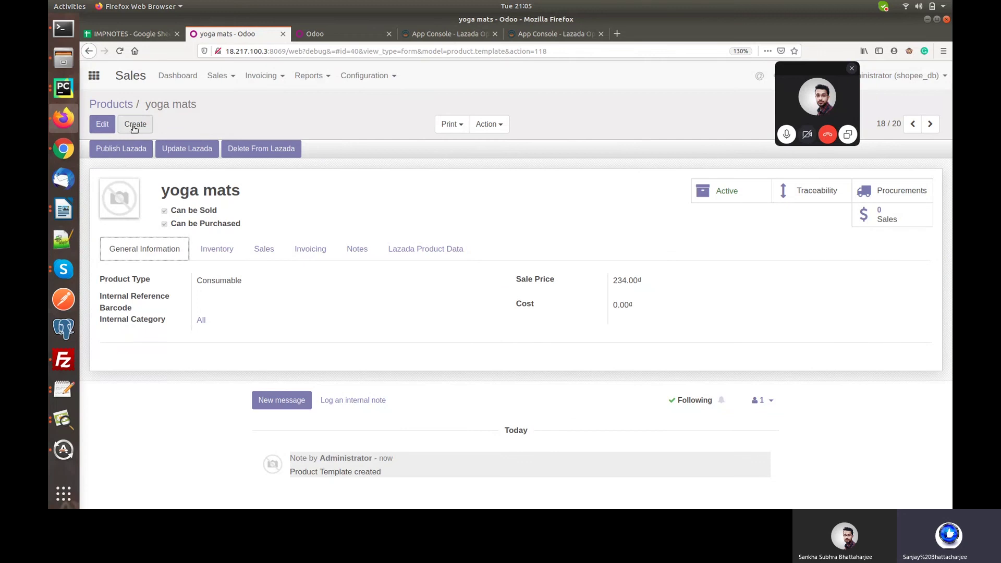
left_click(135, 129)
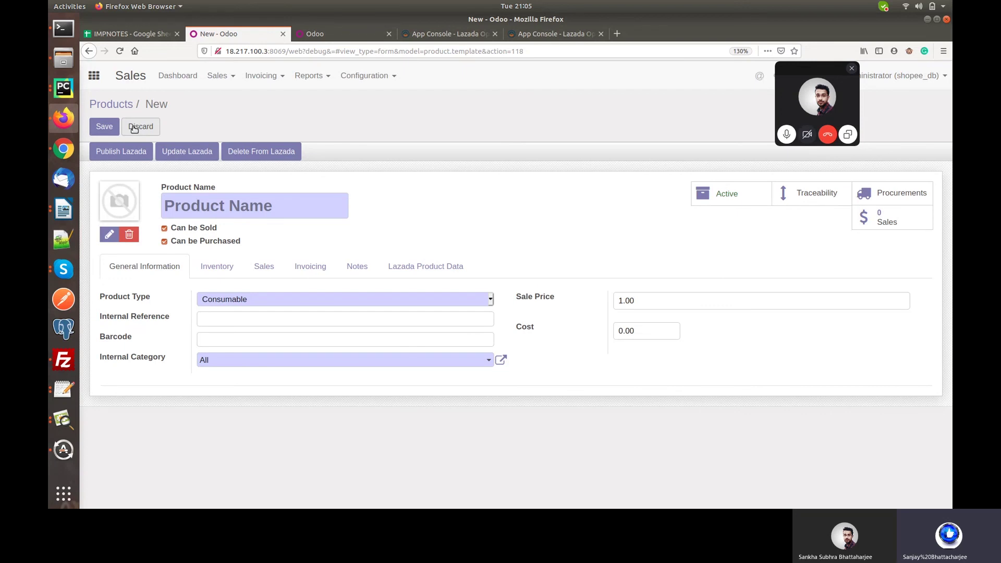
type("Test")
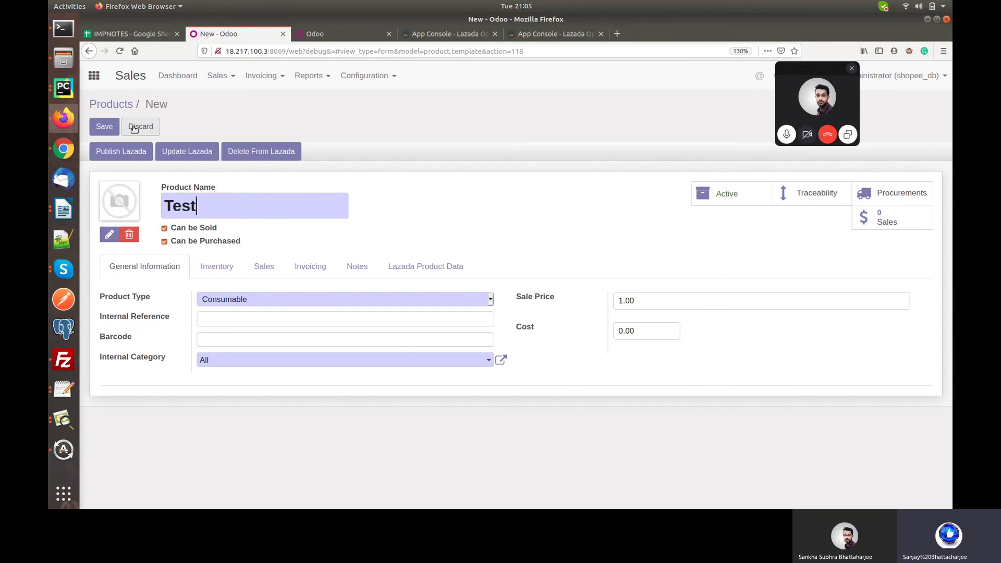
type("0123456")
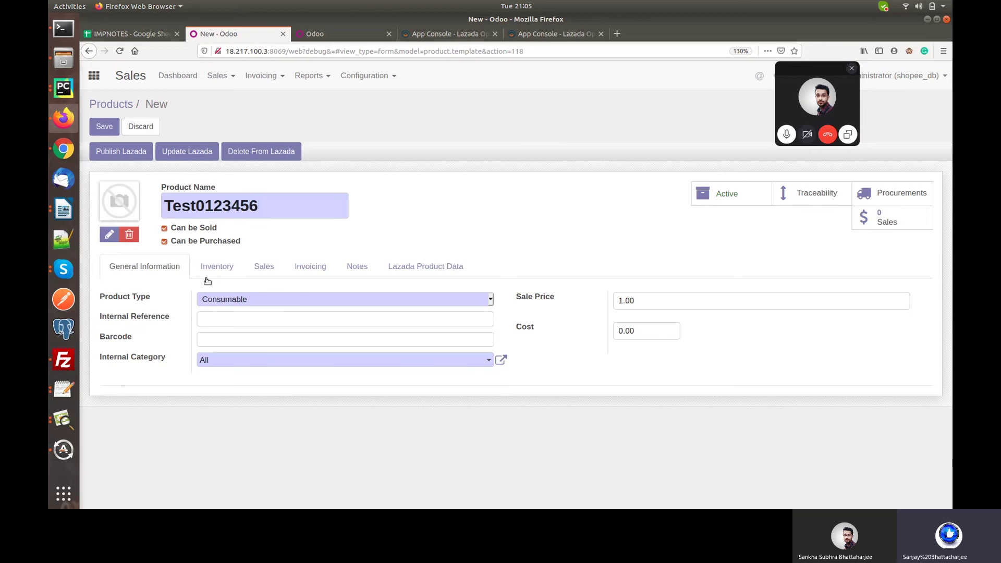
left_click(238, 319)
type("14526-852369")
left_click(415, 267)
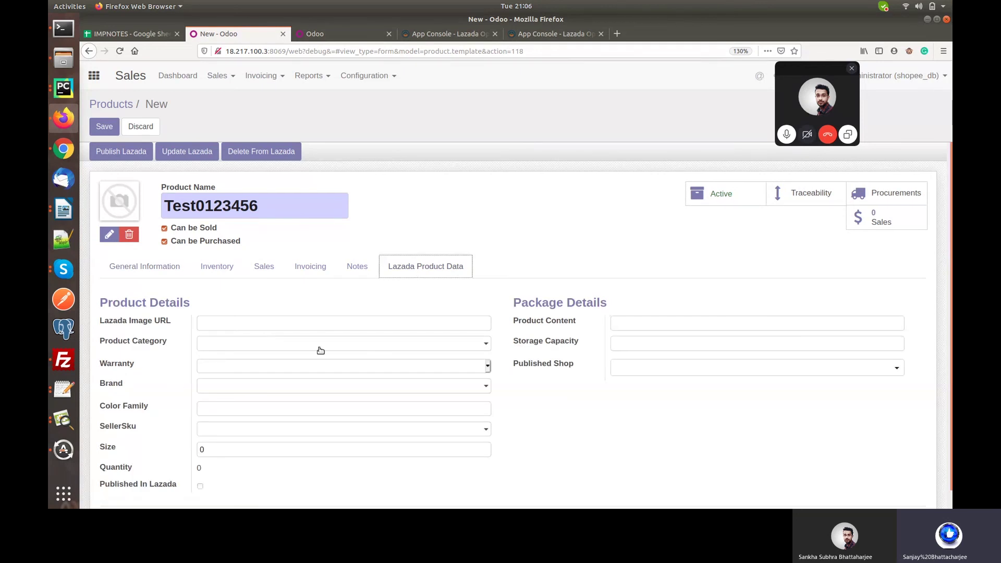
left_click(347, 344)
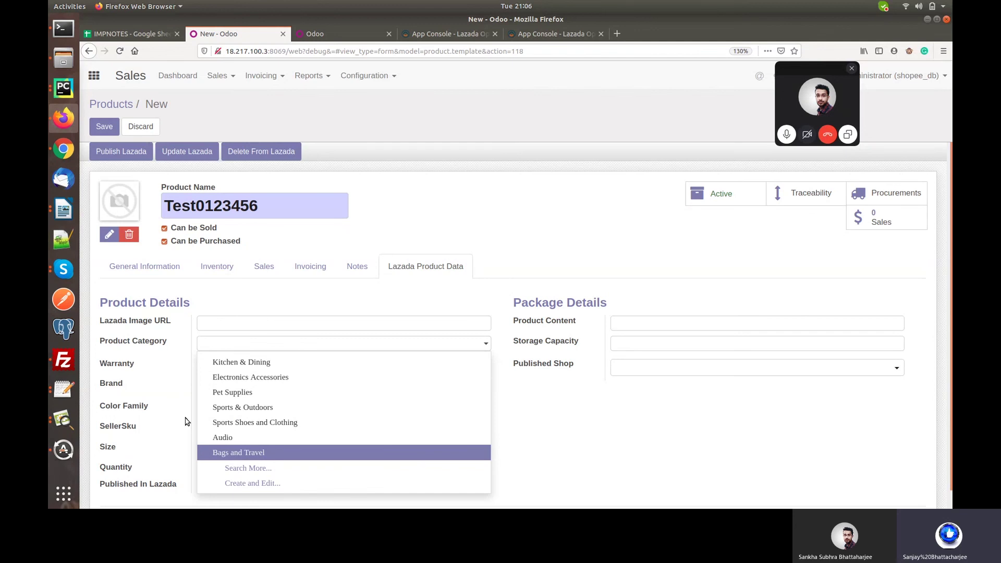
Create Lazada category 'Trank TOp' with Primary Category Id 6618 for the product.
left_click(252, 483)
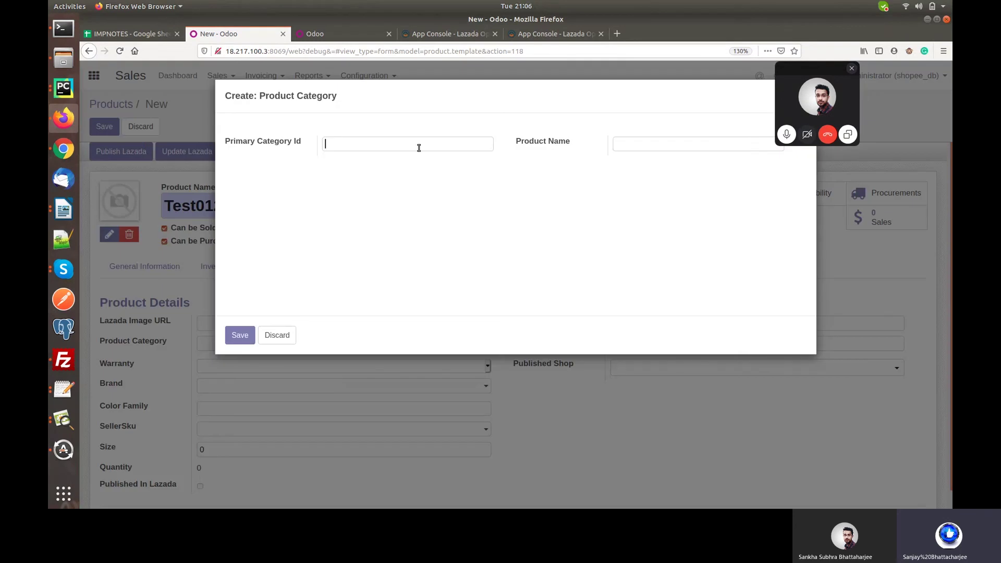
type("6618")
key("Tab")
type("Trank TOp")
left_click(239, 337)
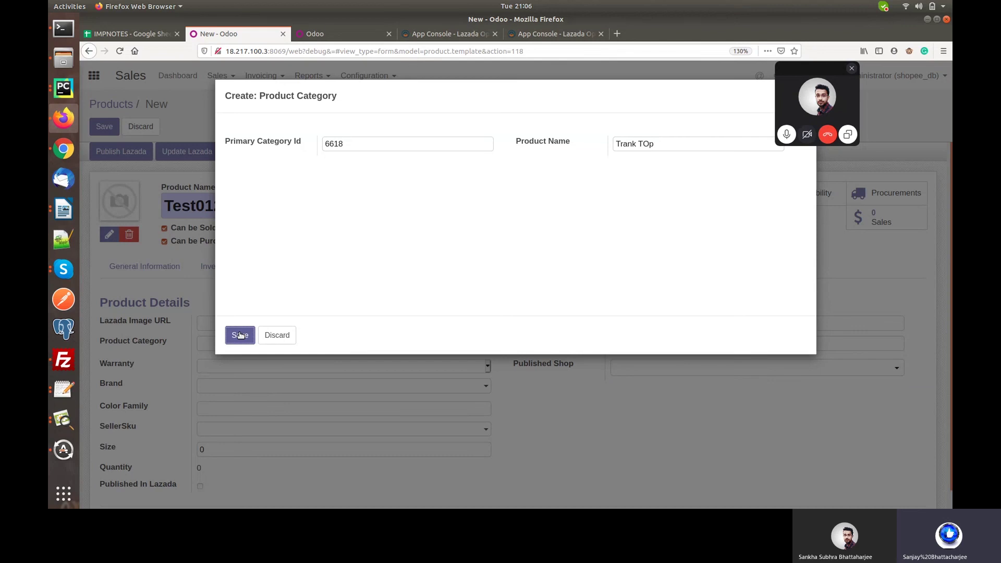
left_click(240, 335)
Set brand 3M, colour family Red, SellerSku Administrator and size 10.
left_click(233, 390)
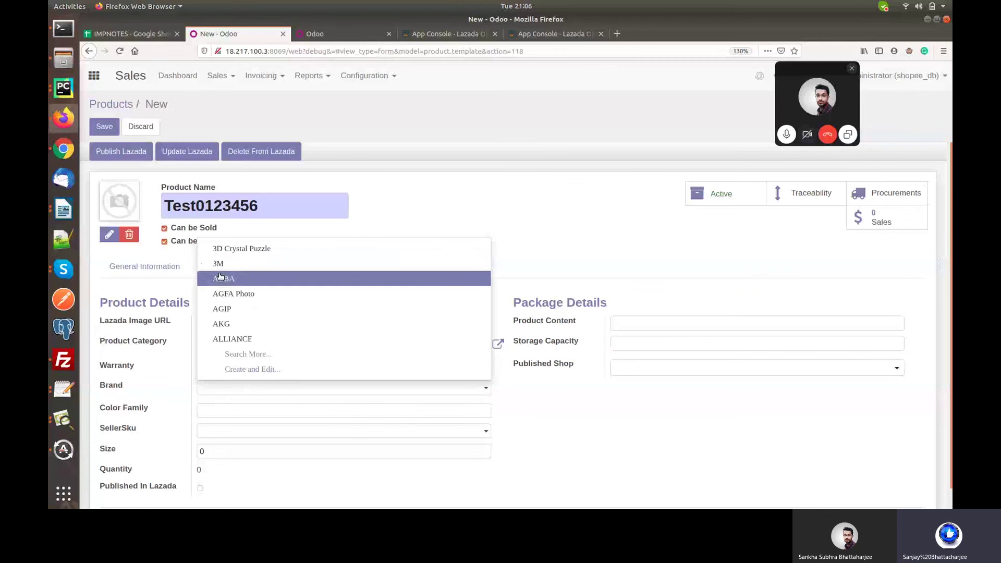
left_click(218, 263)
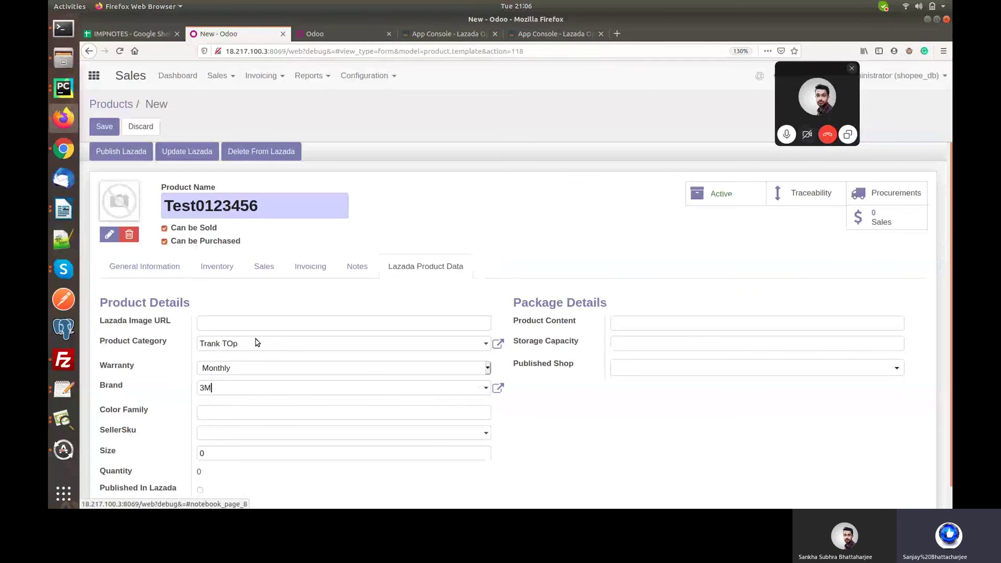
left_click(244, 414)
type("Re")
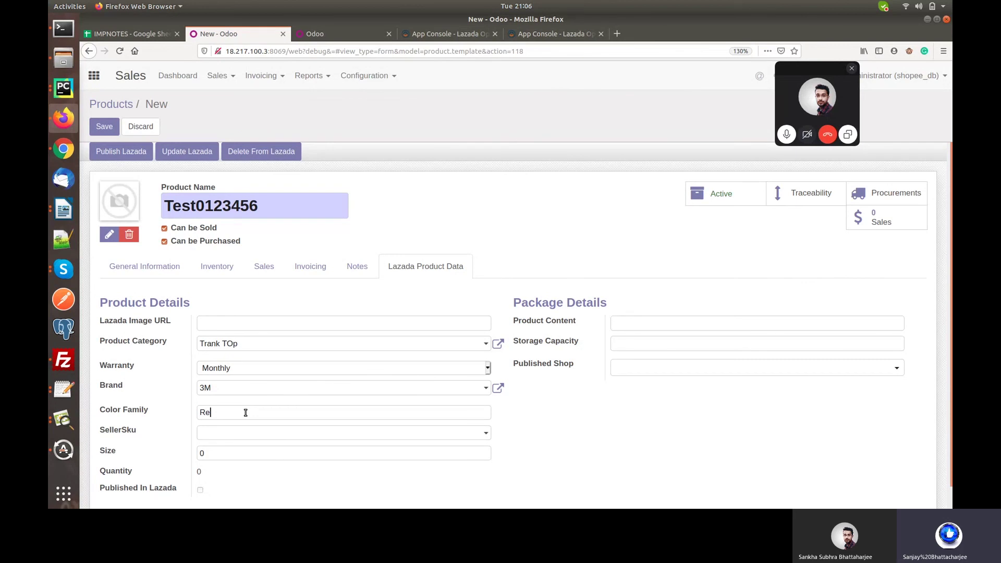
type("d")
left_click(269, 437)
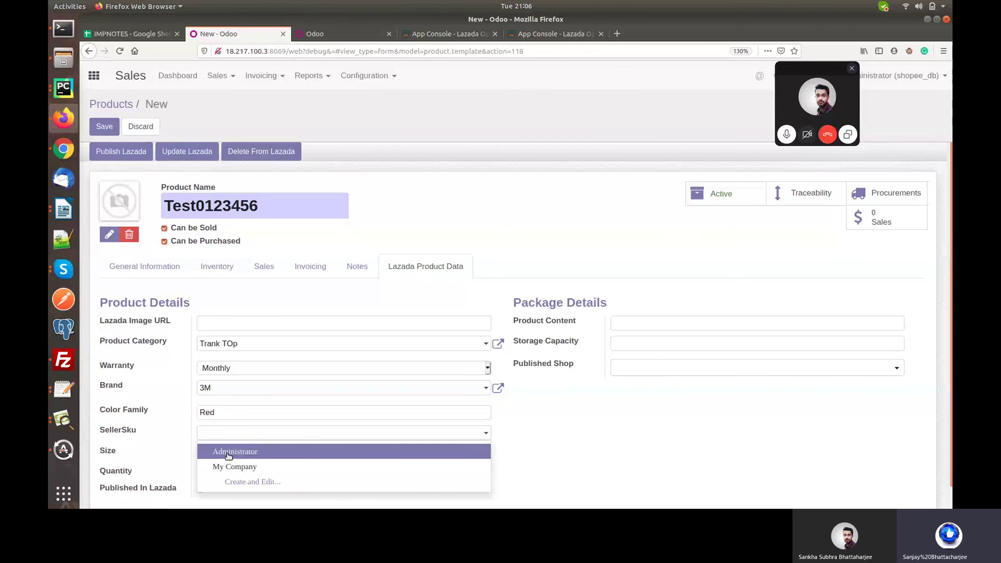
left_click(228, 453)
key("Tab")
type("10")
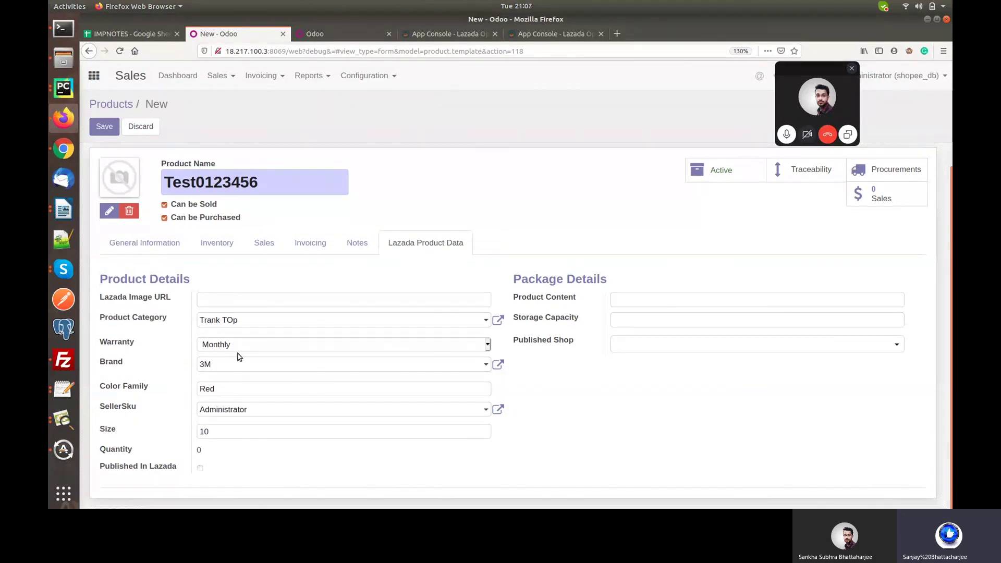
Make Test0123456 a Stockable Product and open its on-hand quantity update.
left_click(124, 250)
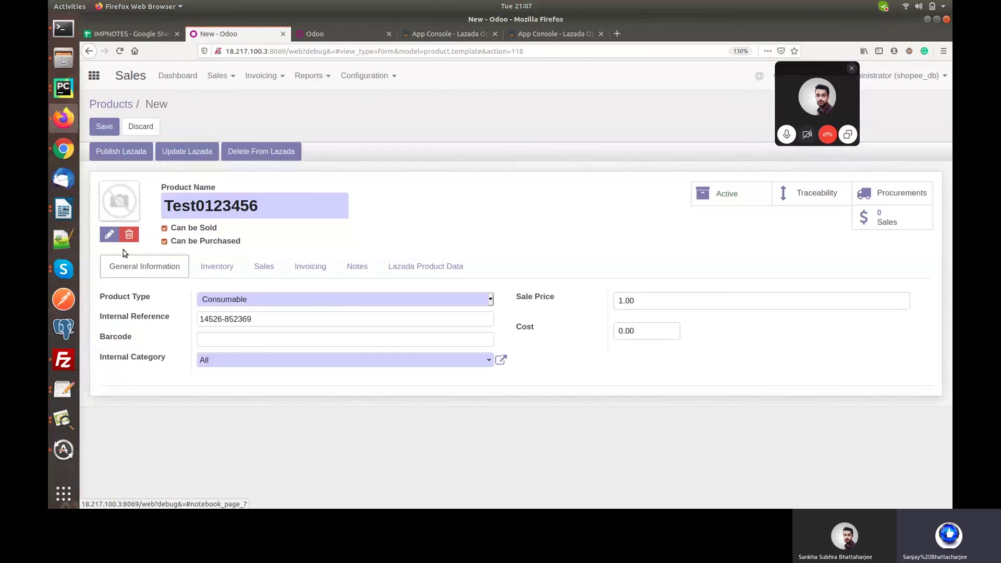
left_click(288, 300)
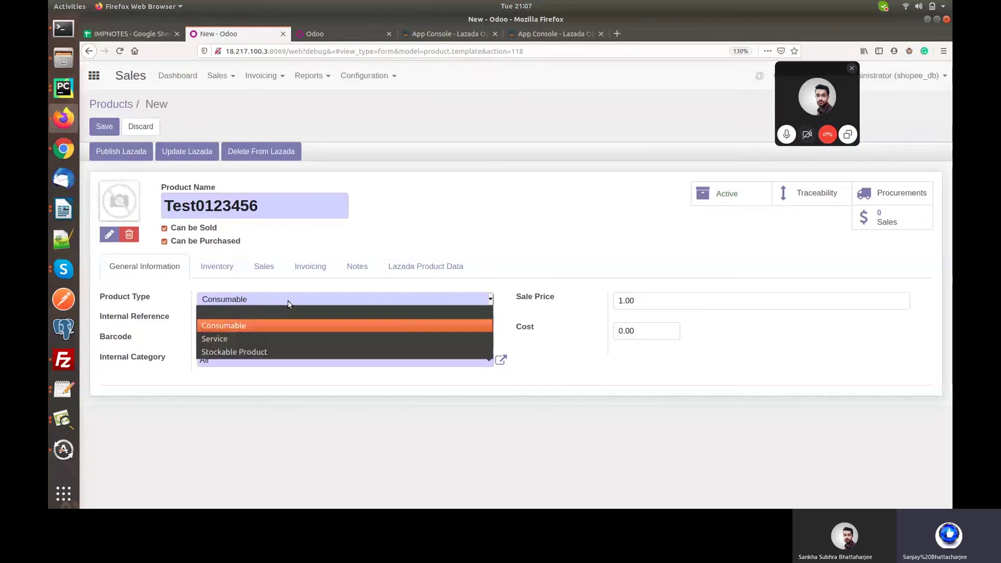
left_click(219, 353)
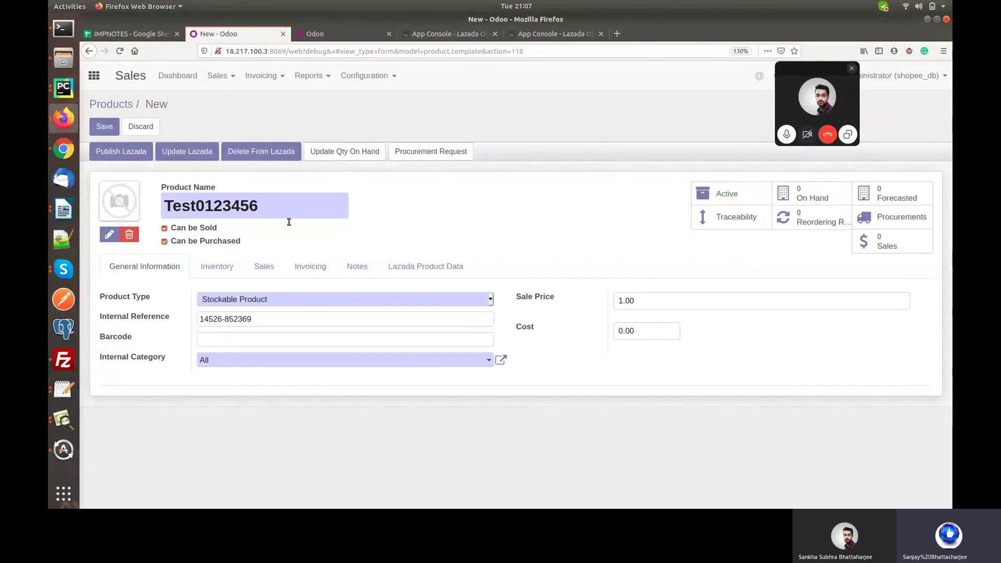
left_click(344, 151)
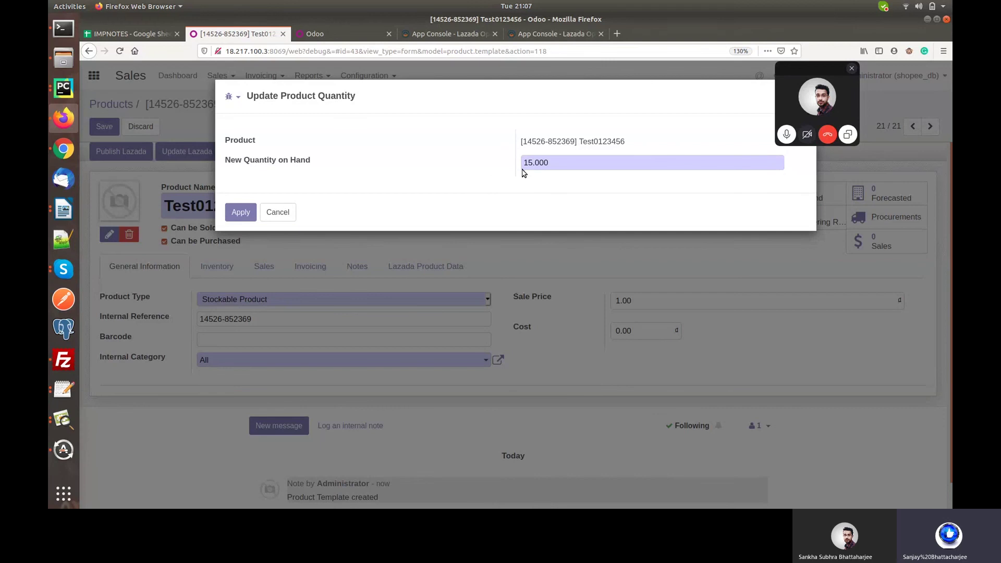
Apply 15 units on hand, set Lazada Product Content to Box and Storage Capacity to Large, and save.
left_click(235, 219)
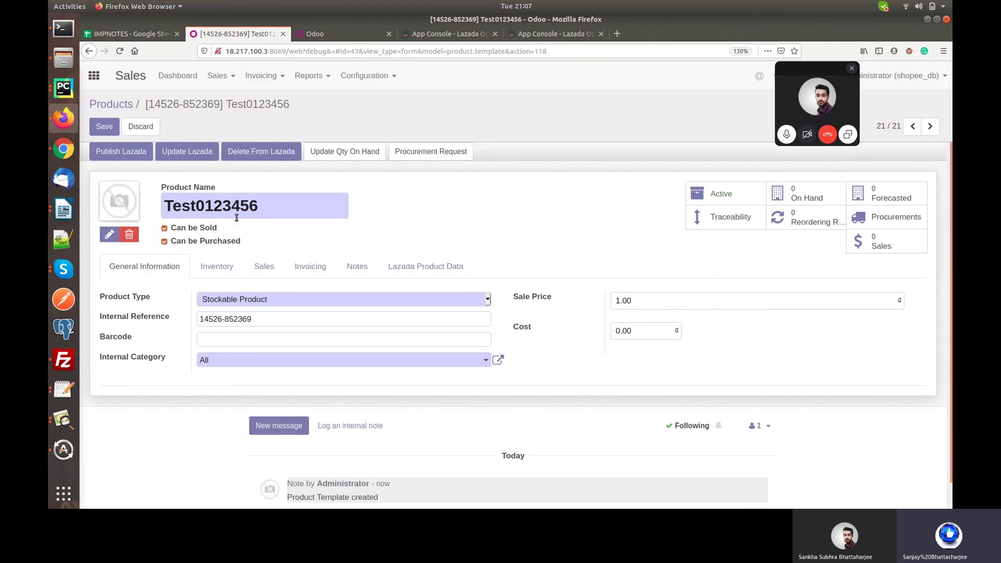
left_click(413, 266)
scroll(232, 424, "down", 3)
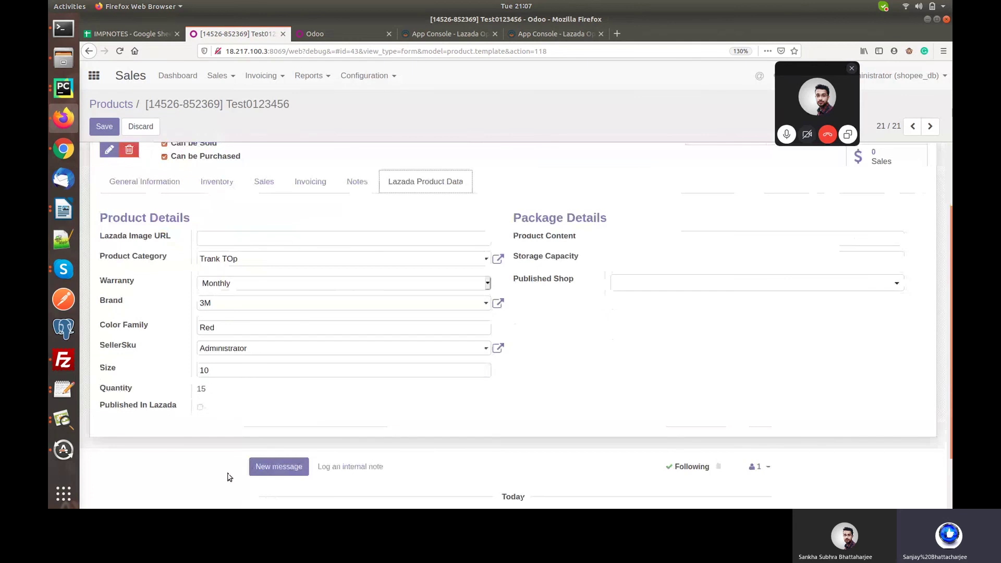
left_click(681, 237)
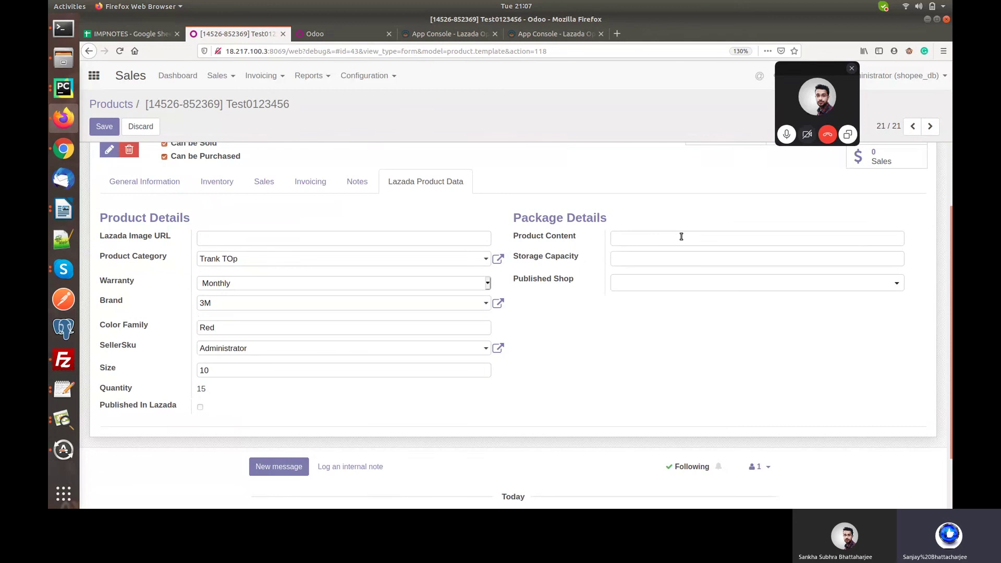
type("Box")
type("L")
type("arge")
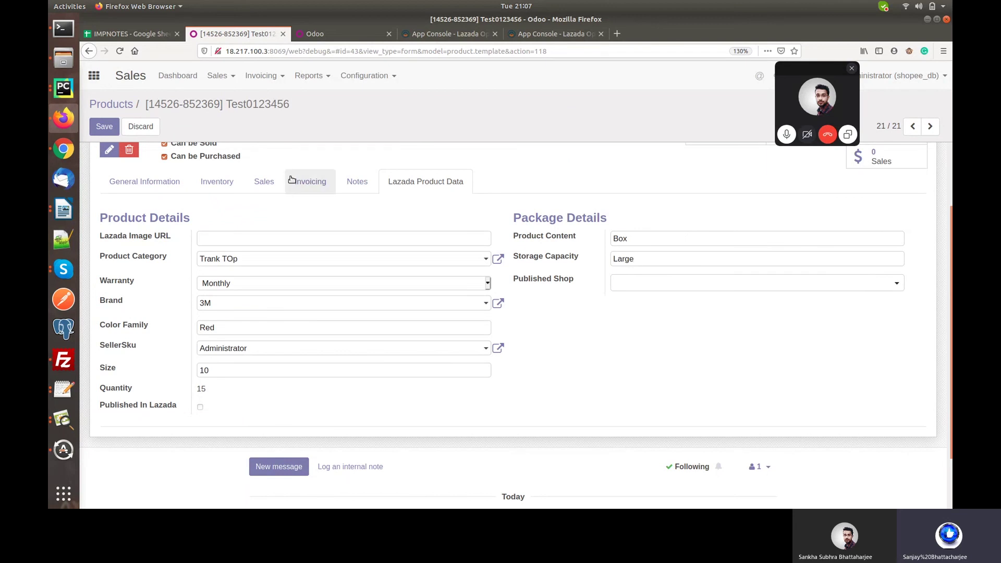
left_click(107, 125)
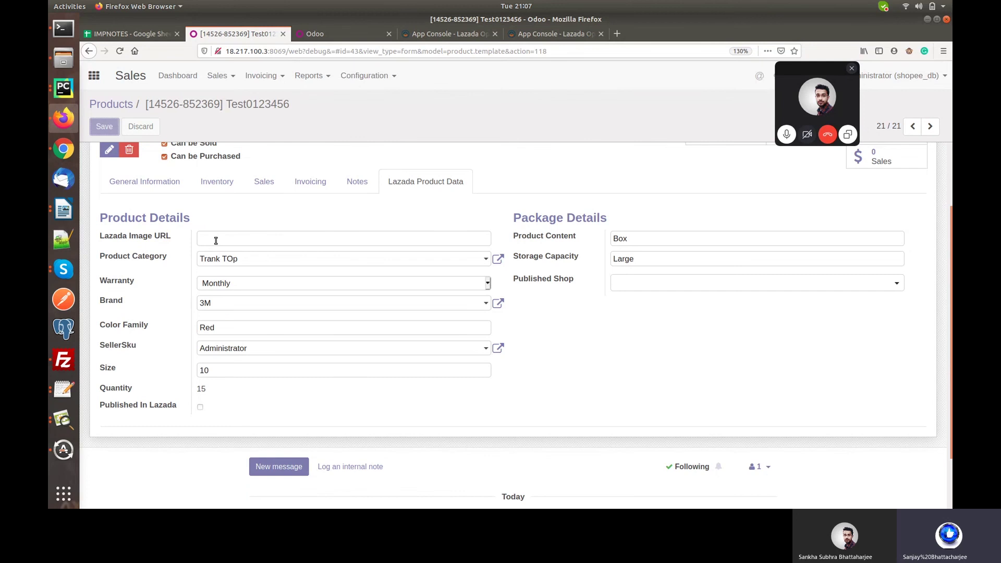
left_click(121, 151)
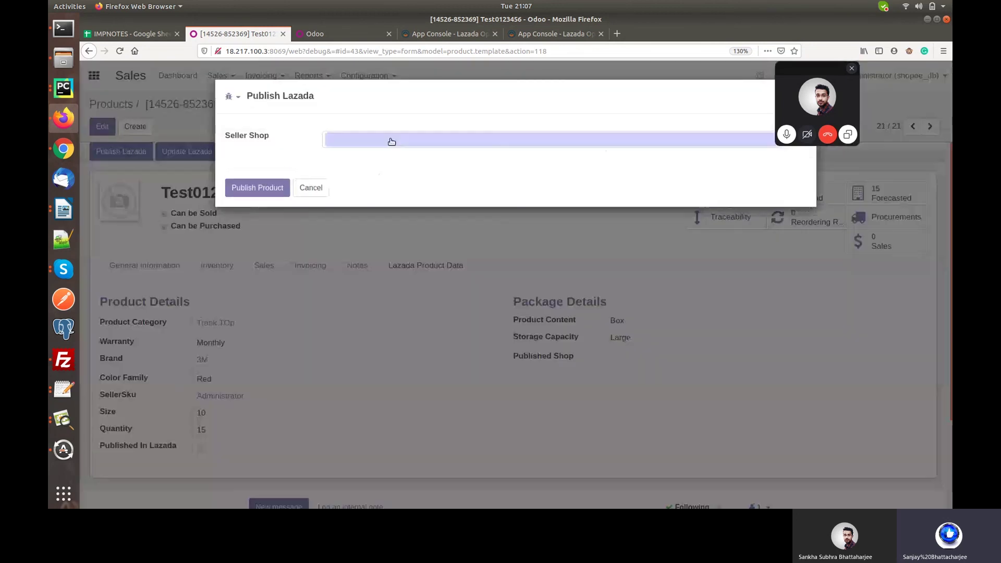
left_click(392, 142)
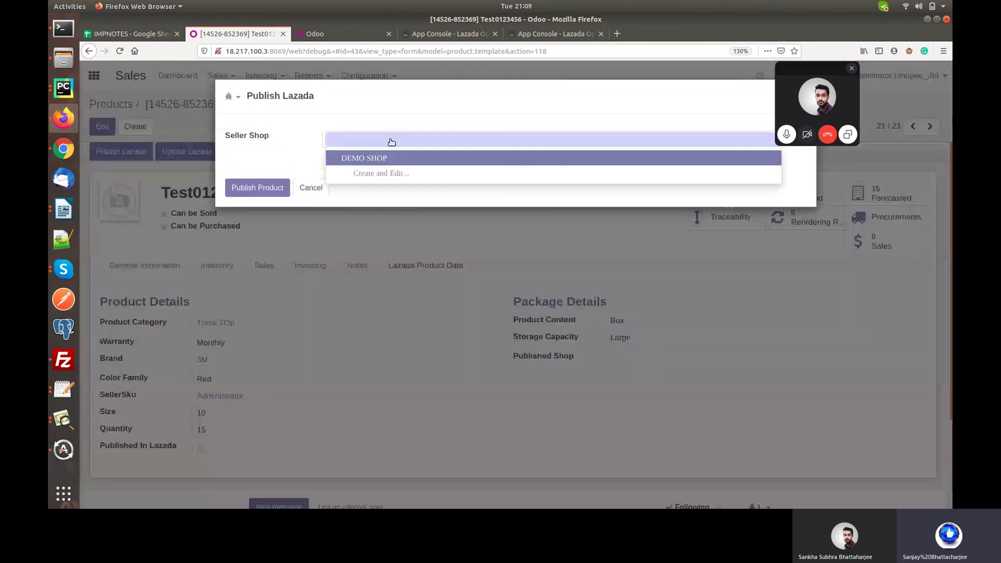
left_click(383, 158)
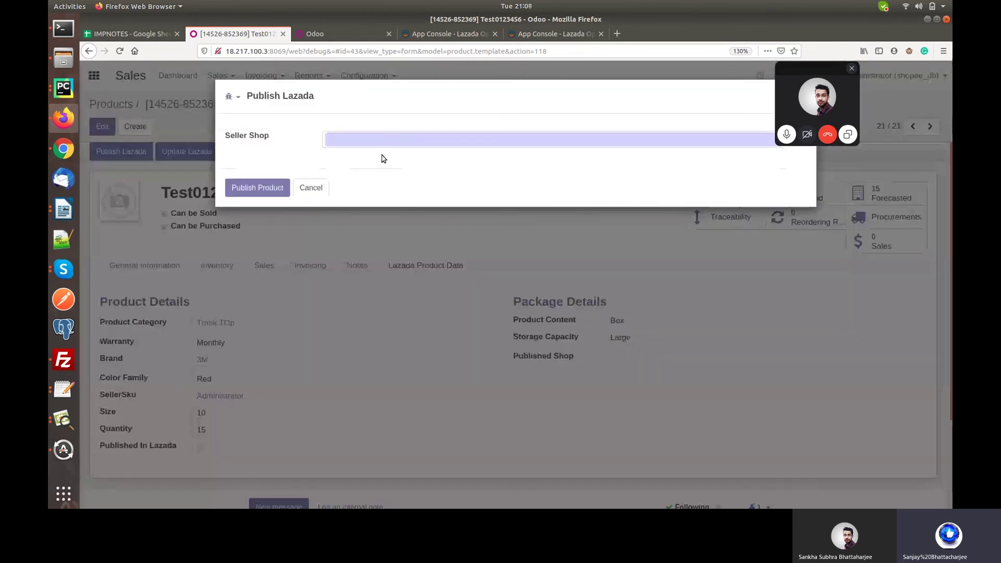
left_click(247, 186)
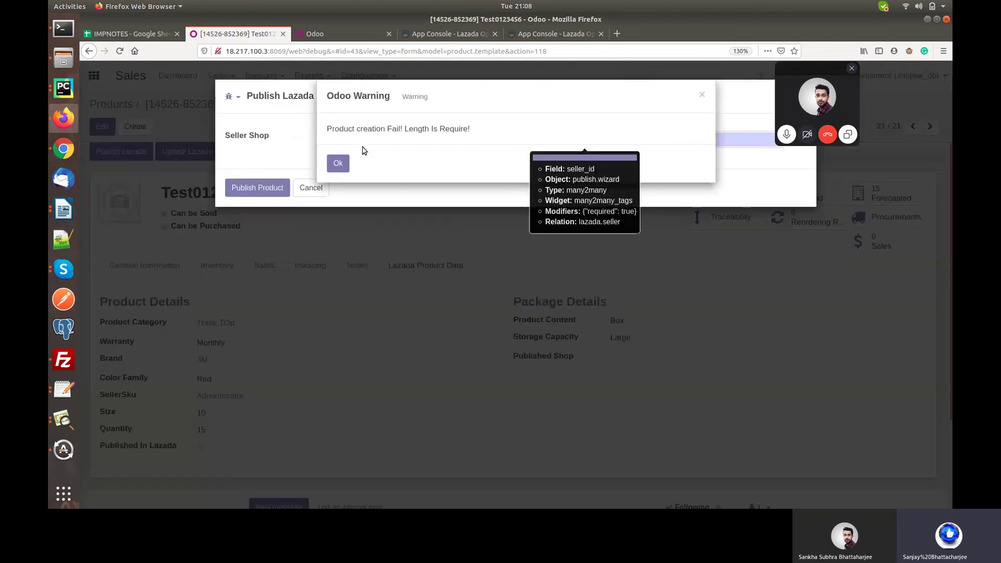
left_click(339, 162)
left_click(311, 188)
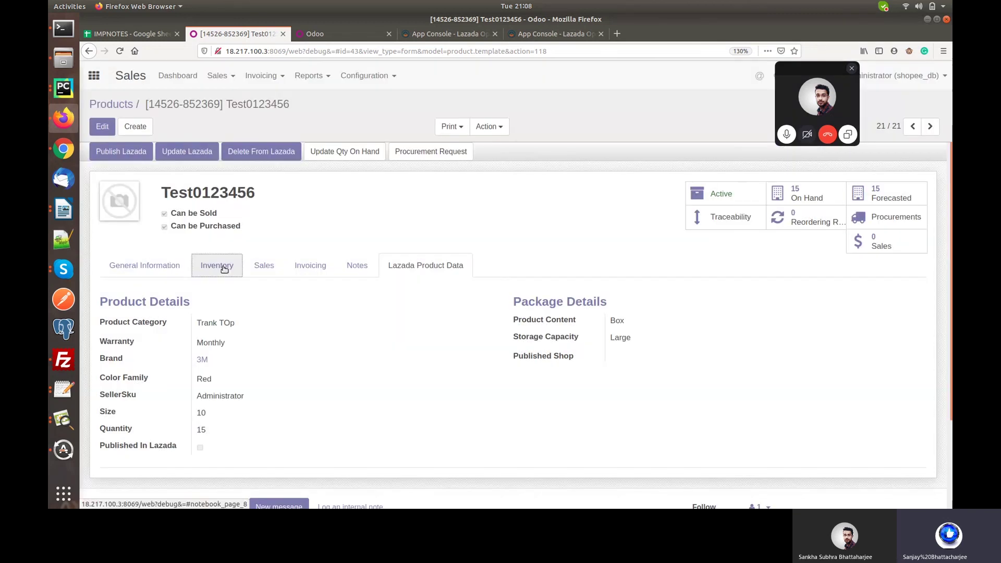
Enter 10 for the package length, weight and width in the Inventory details and save.
left_click(224, 269)
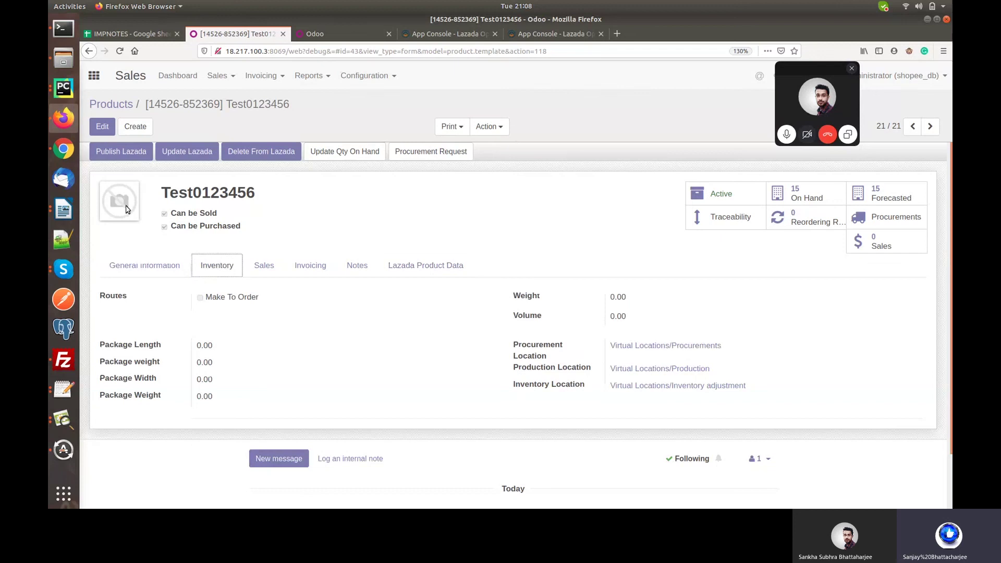
left_click(102, 127)
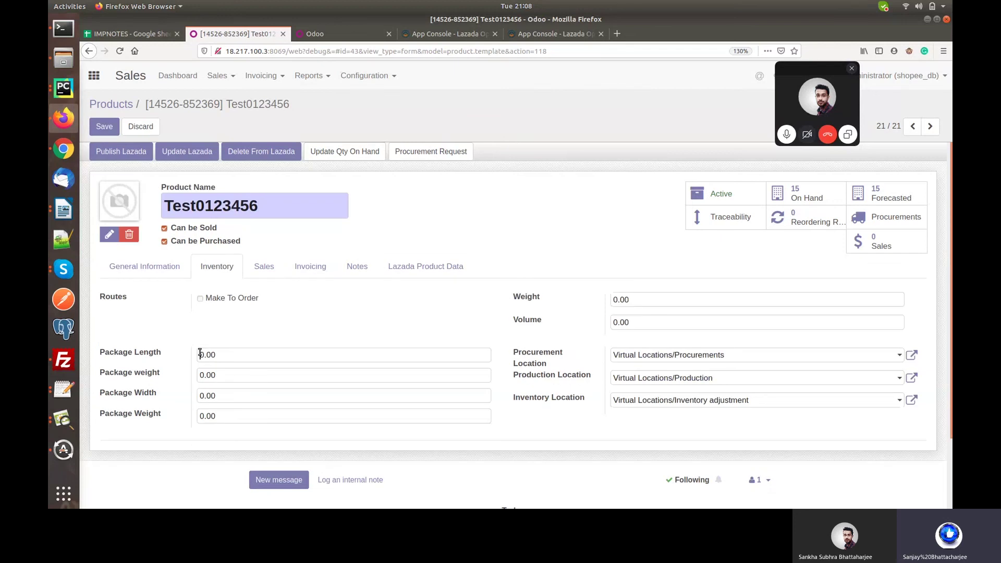
left_click(200, 354)
type("1")
left_click(102, 128)
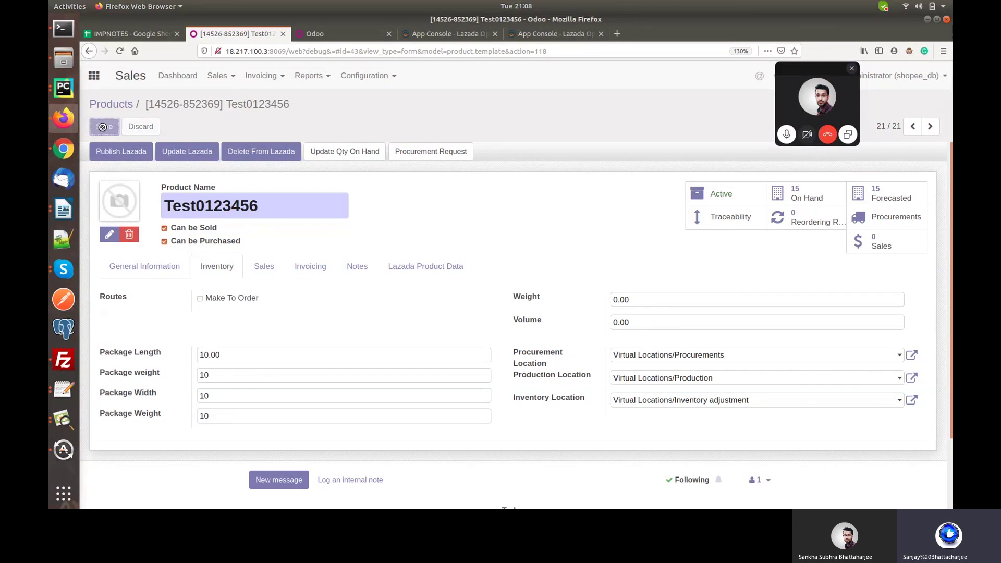
Publish Test0123456 to Lazada with DEMO SHOP as the seller shop.
left_click(114, 149)
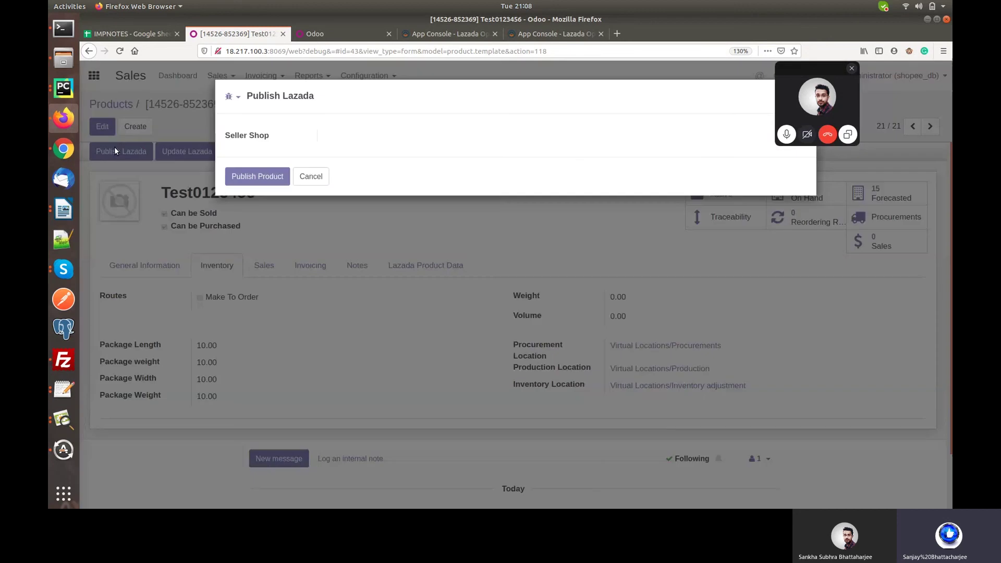
left_click(363, 141)
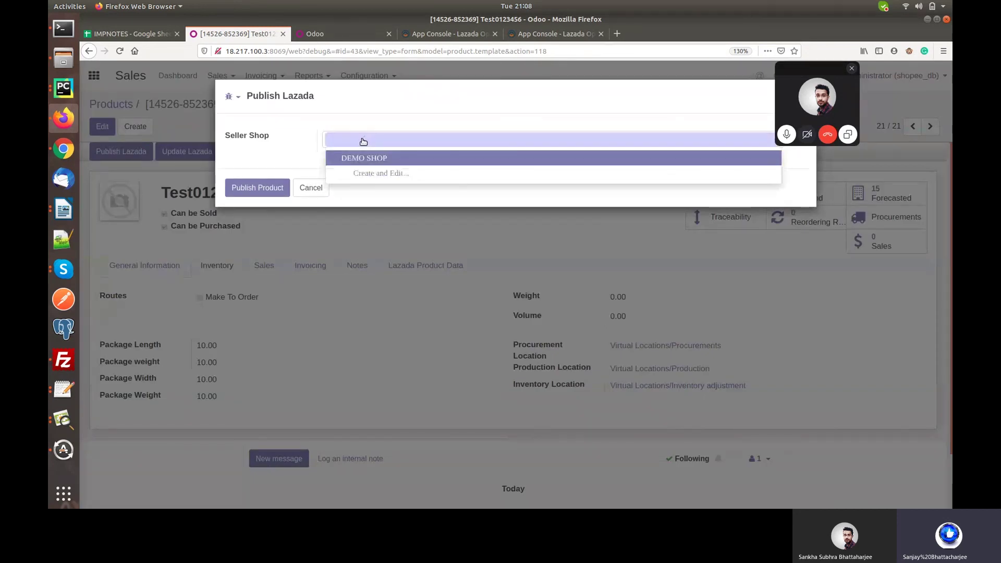
left_click(363, 157)
left_click(249, 189)
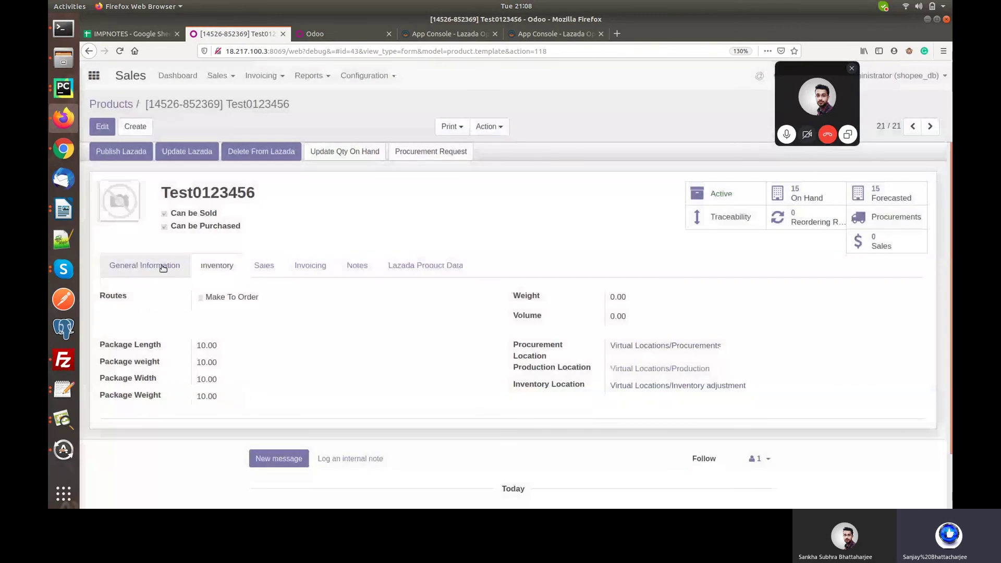
Review the Lazada Product Data listing DEMO SHOP as published shop, then start Delete From Lazada.
left_click(163, 268)
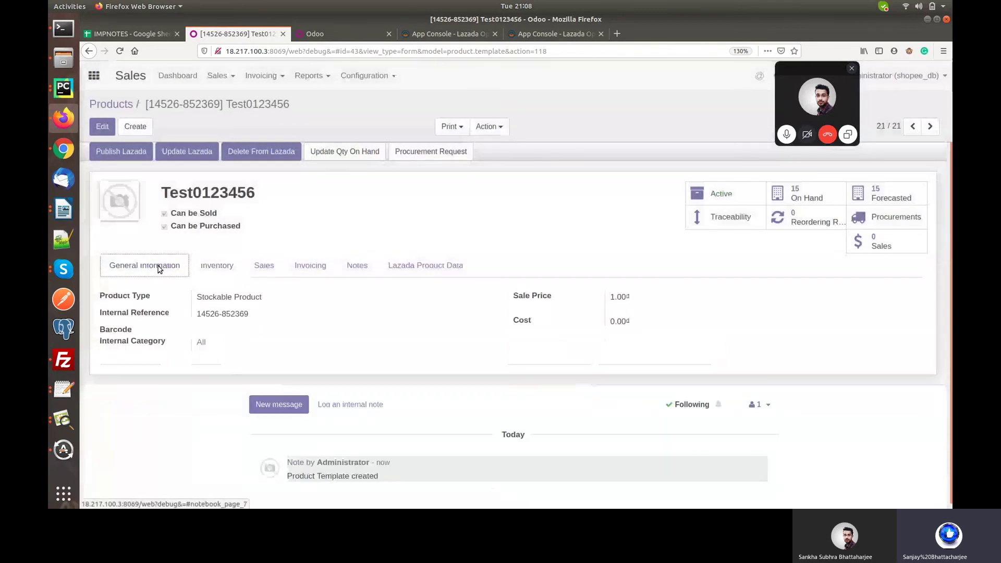
left_click(405, 265)
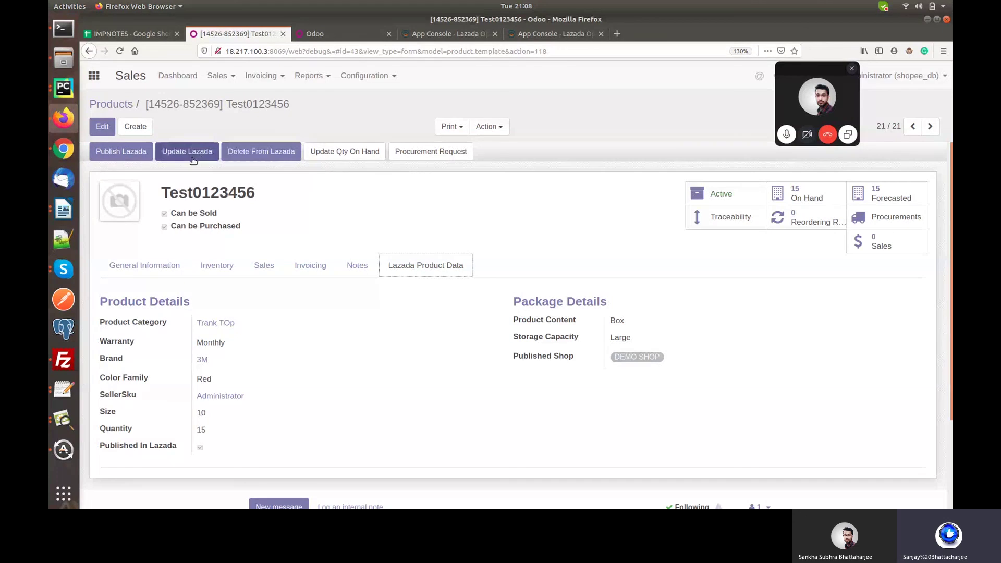
left_click(262, 155)
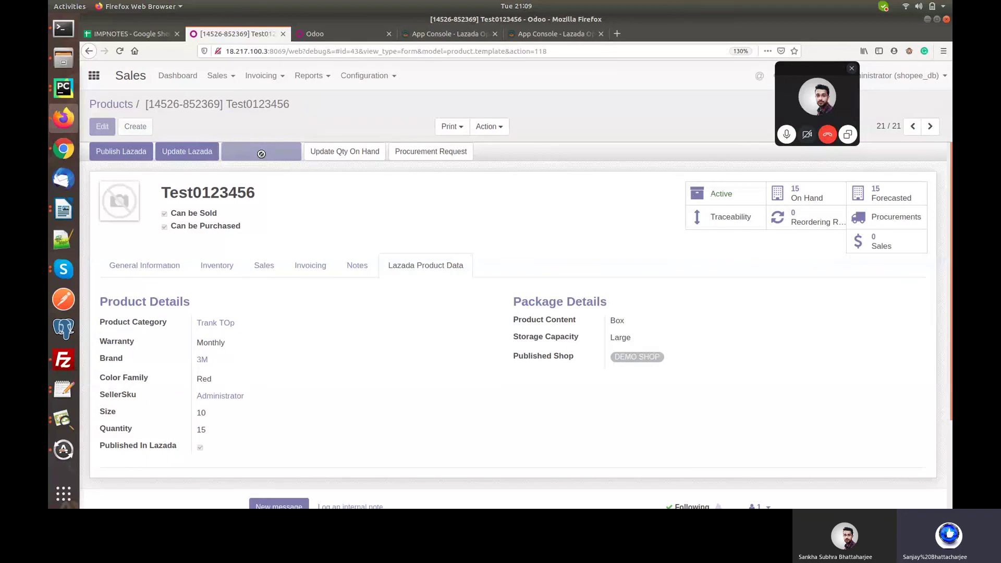
left_click(425, 141)
left_click(348, 156)
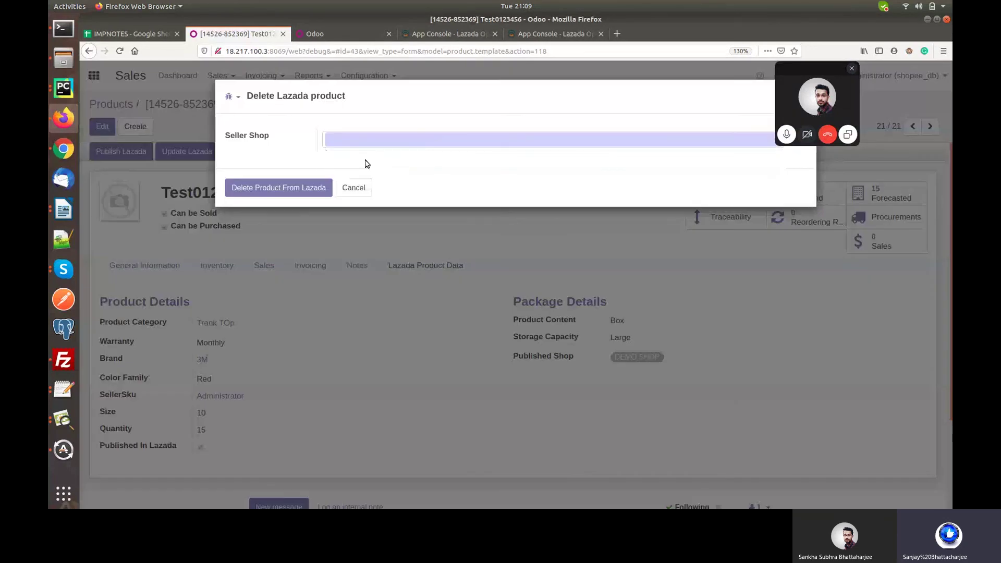
left_click(285, 187)
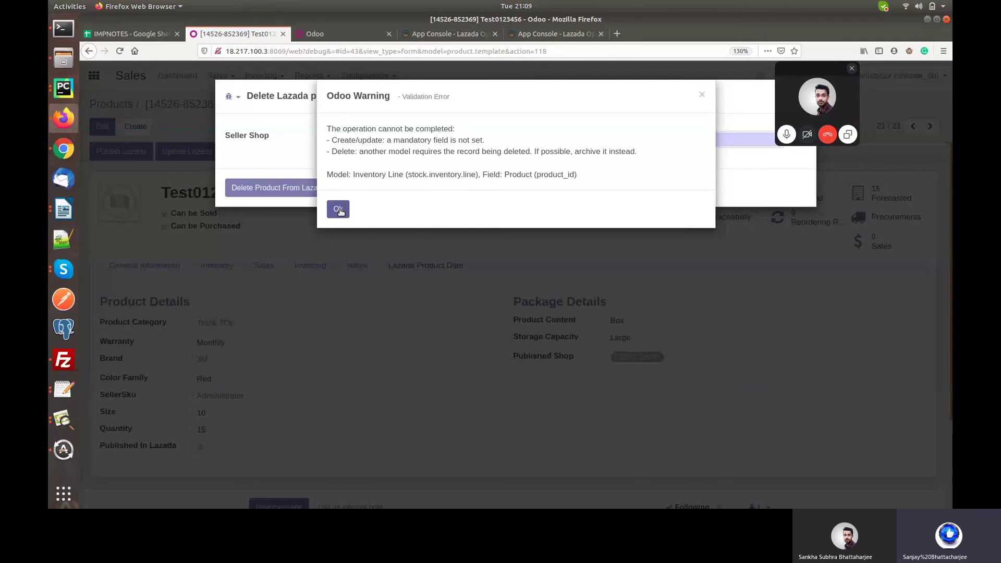
left_click(338, 209)
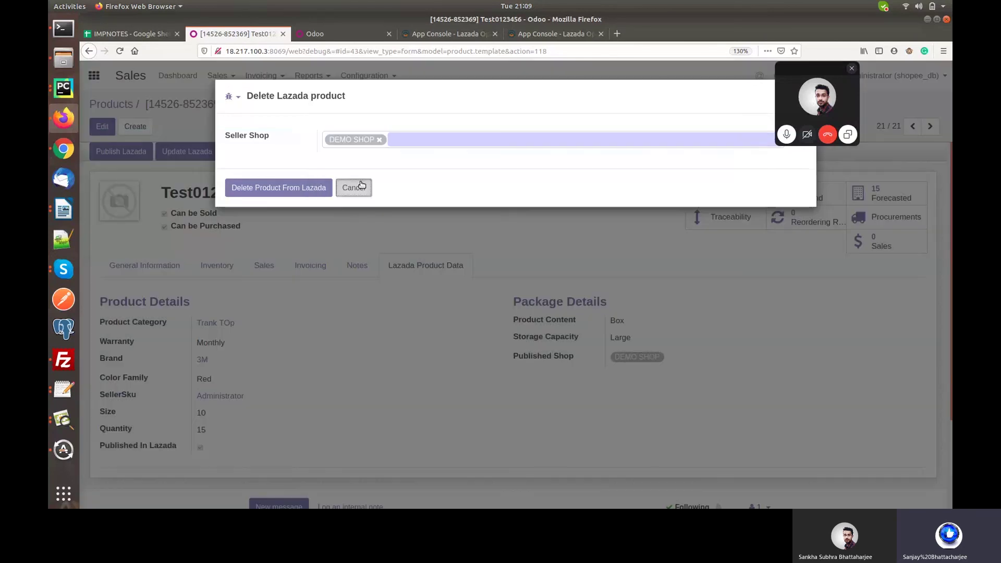
left_click(354, 188)
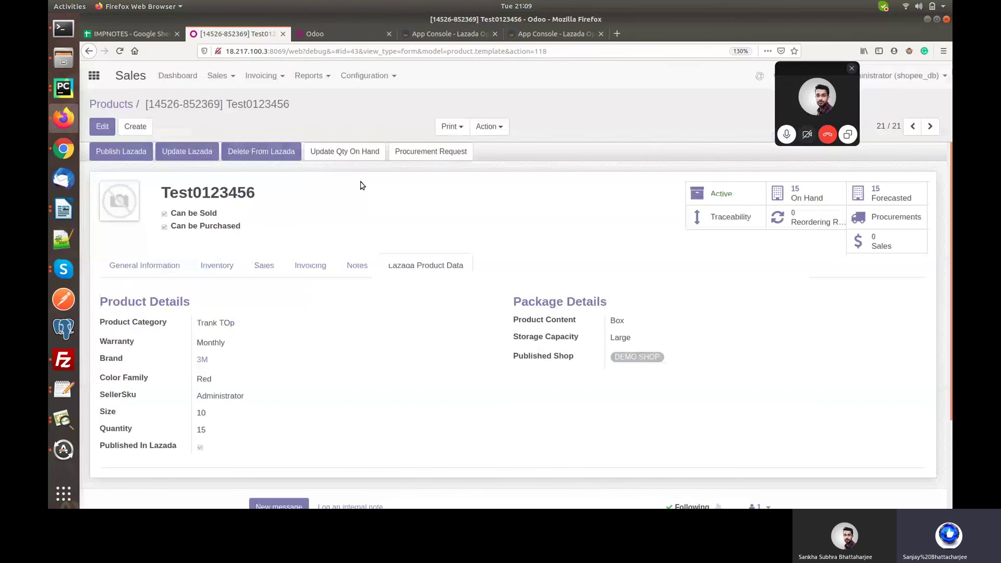
Close the Get Product dialog without fetching any products.
left_click(261, 148)
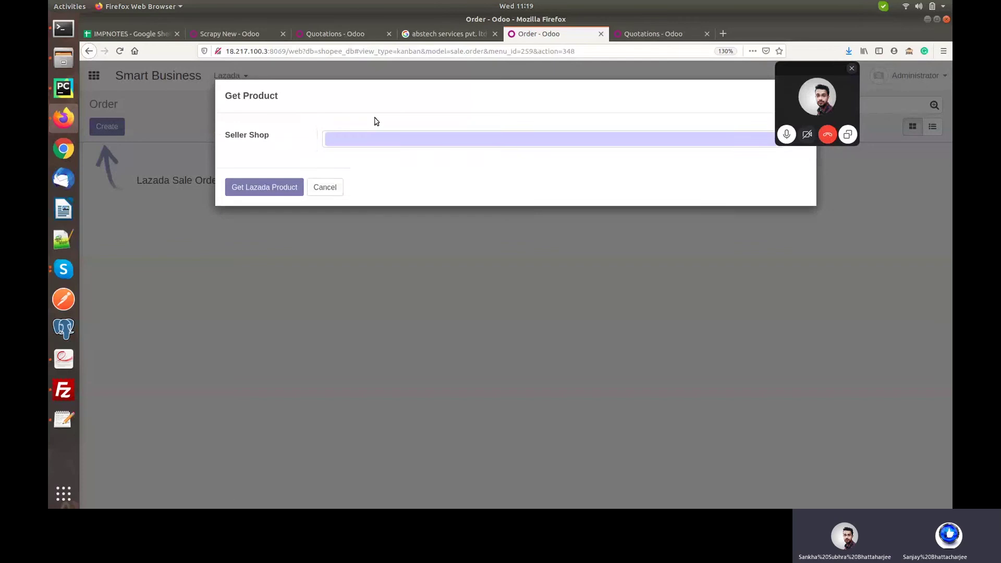
left_click(324, 185)
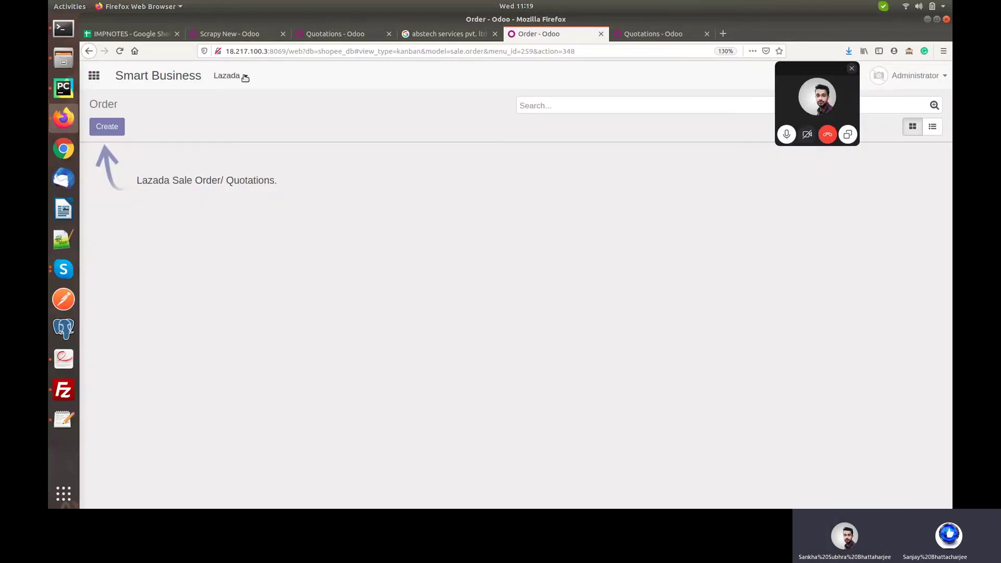
left_click(245, 76)
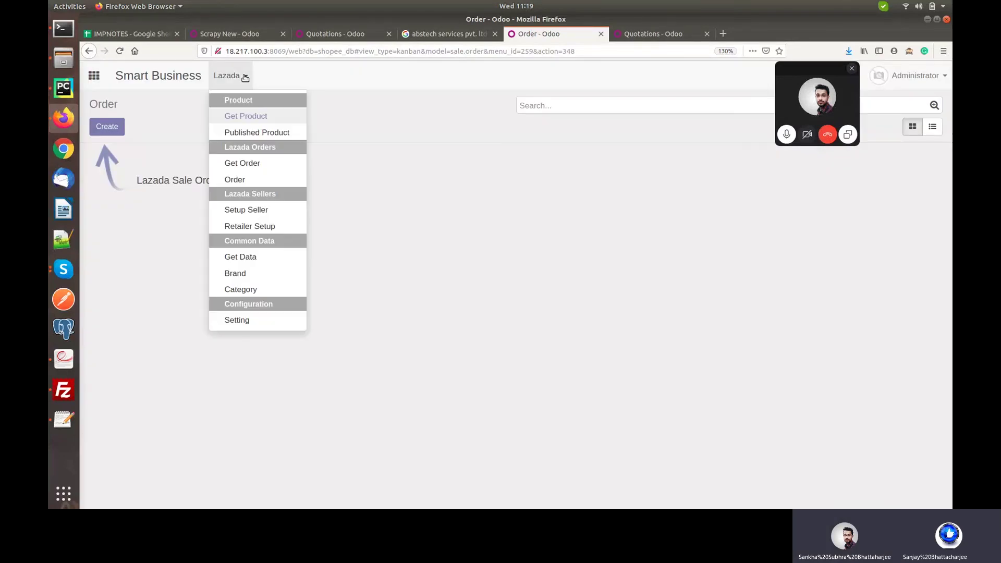
Go from the empty Quotations list to Sales > Sales Orders, which is also empty.
left_click(666, 32)
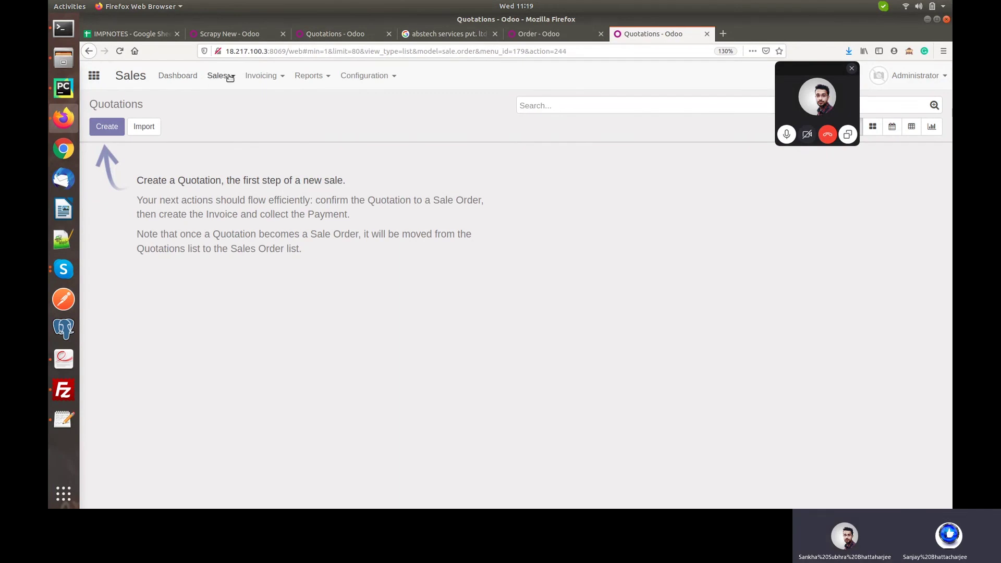
left_click(226, 78)
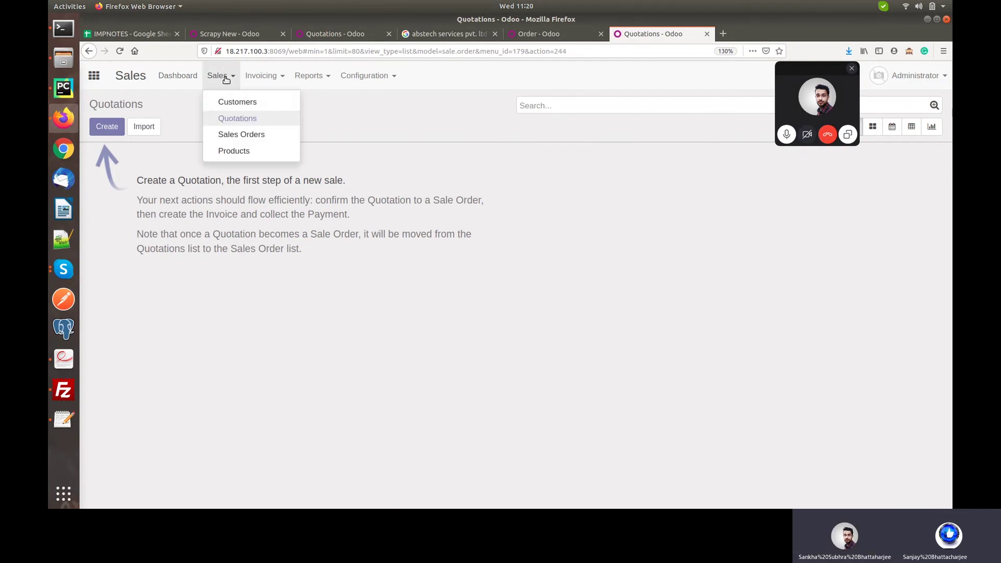
left_click(227, 134)
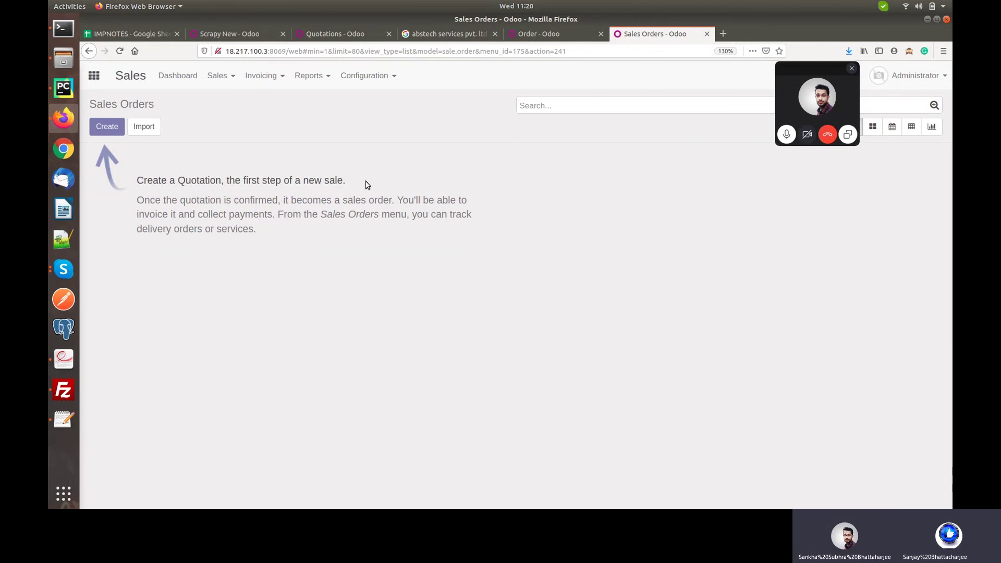
Fetch Lazada orders for seller shop DEMO SHOP, then reload the Sales Orders list.
left_click(550, 36)
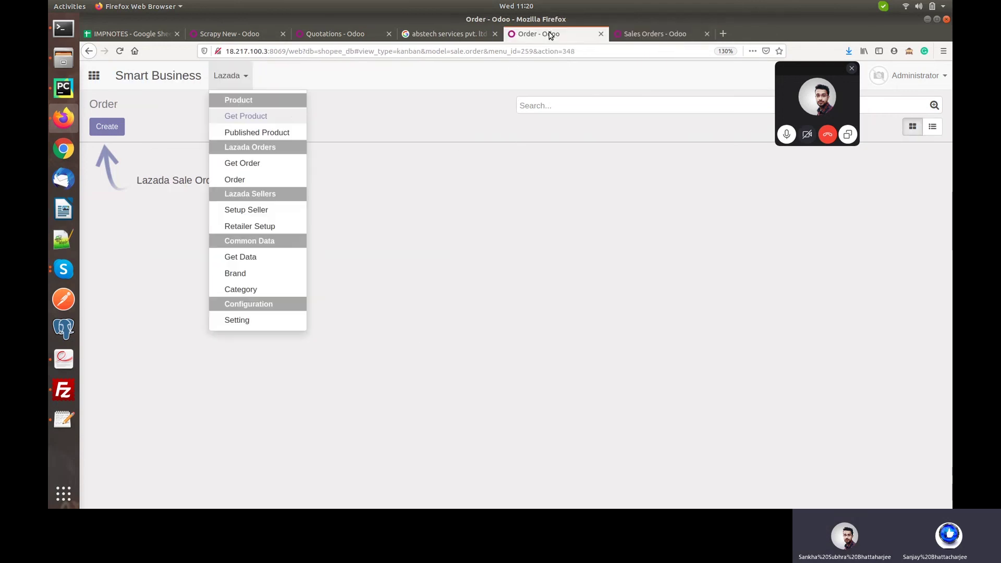
left_click(242, 164)
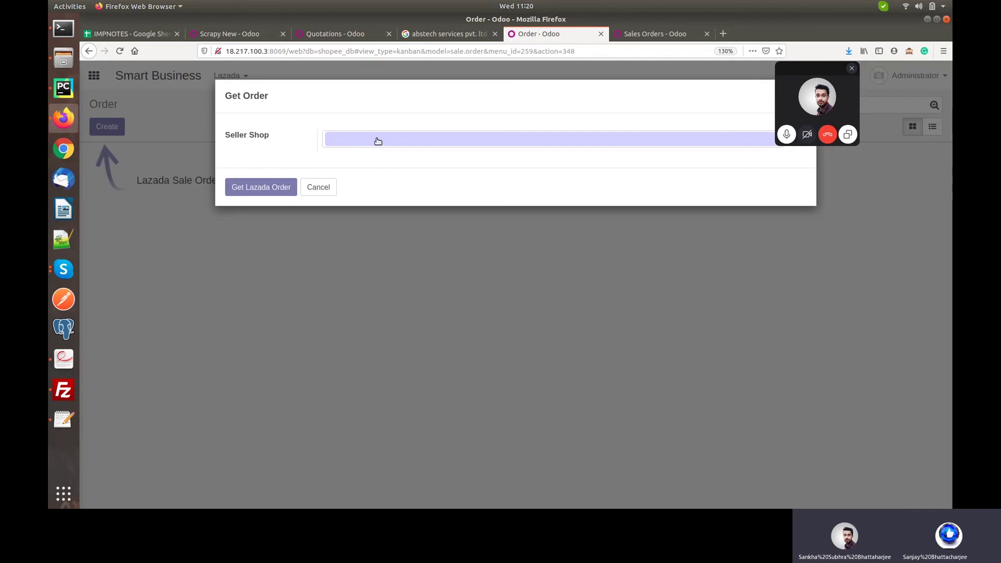
left_click(378, 141)
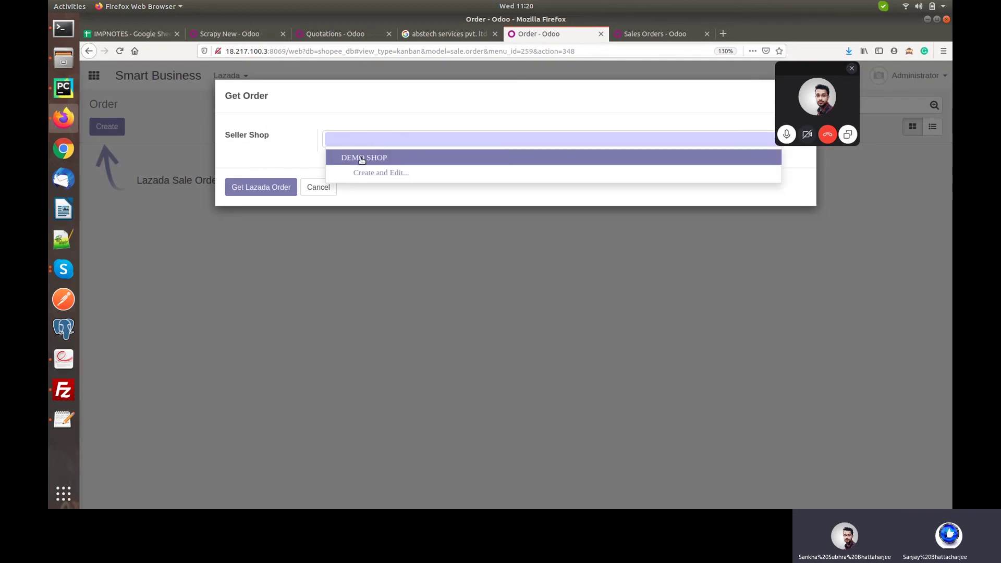
left_click(361, 159)
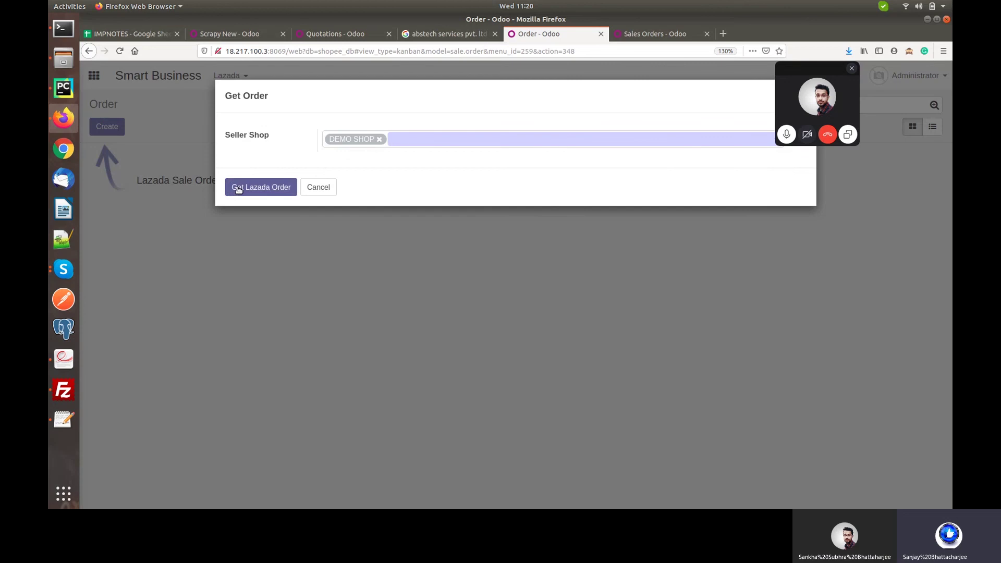
left_click(238, 188)
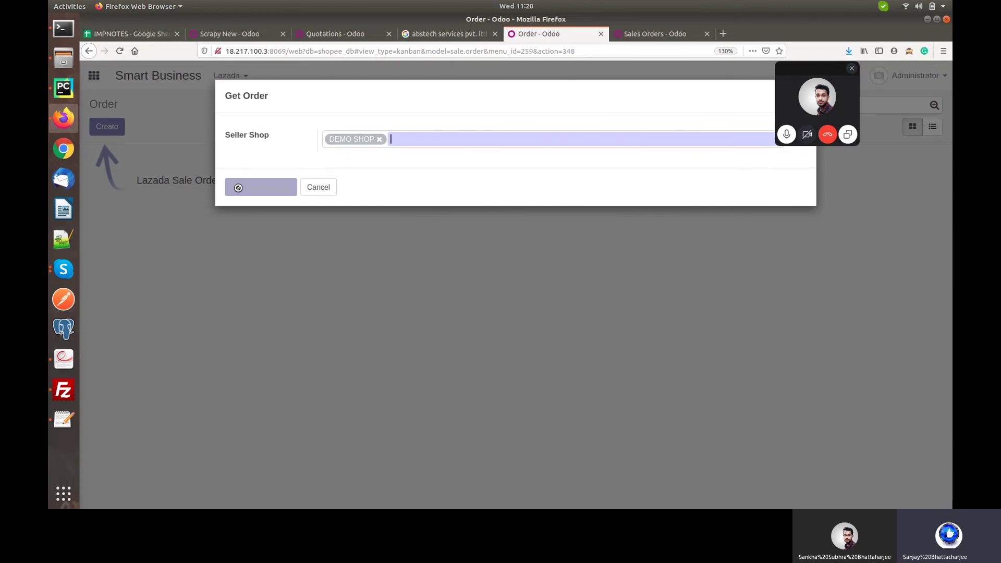
left_click(669, 34)
left_click(120, 51)
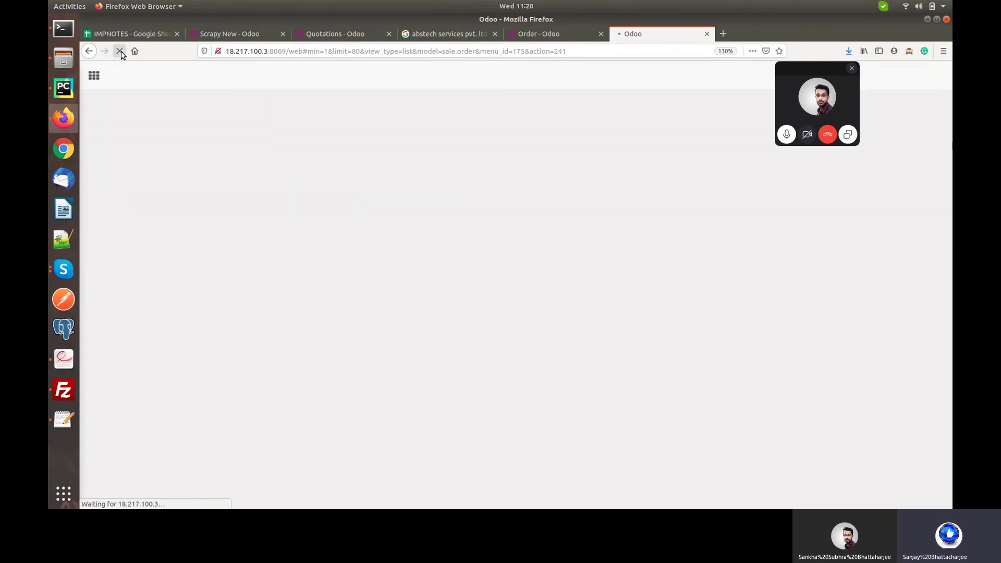
Switch the reloaded Sales Orders list to Kanban view to see the imported Lazada orders.
left_click(535, 37)
left_click(632, 34)
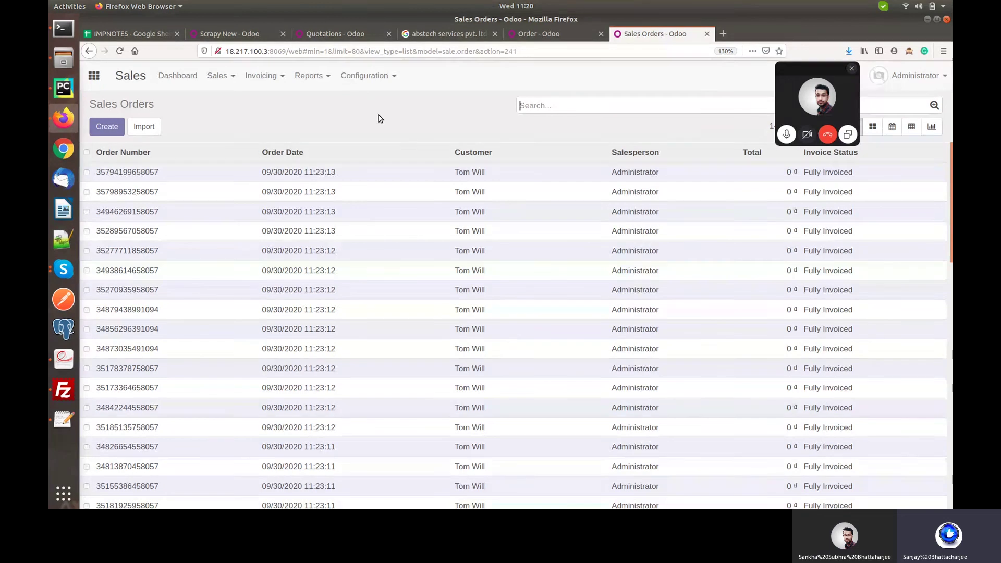
left_click(875, 129)
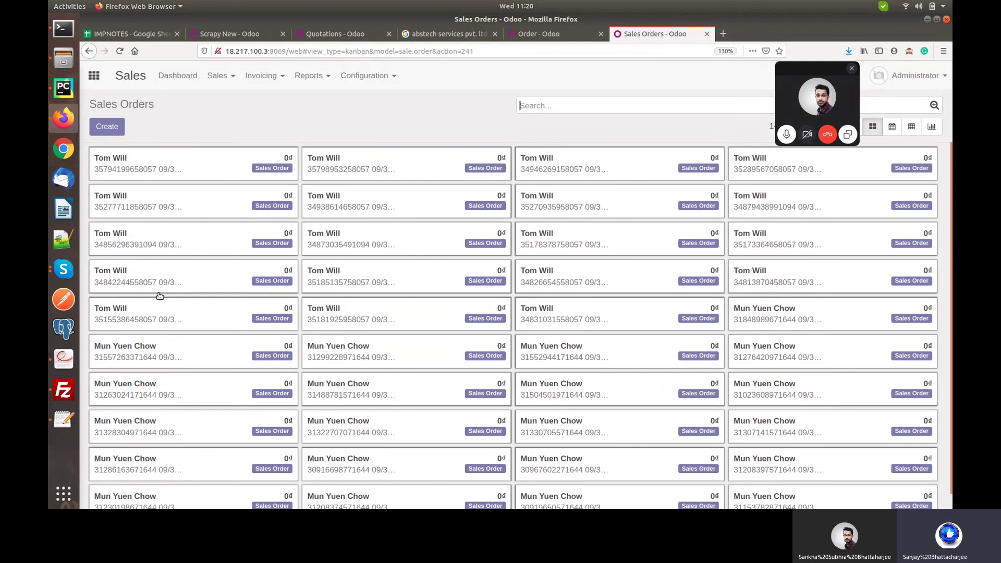
Review the three imported Singapore customers under Sales > Customers, then return to the Lazada Order page.
left_click(225, 77)
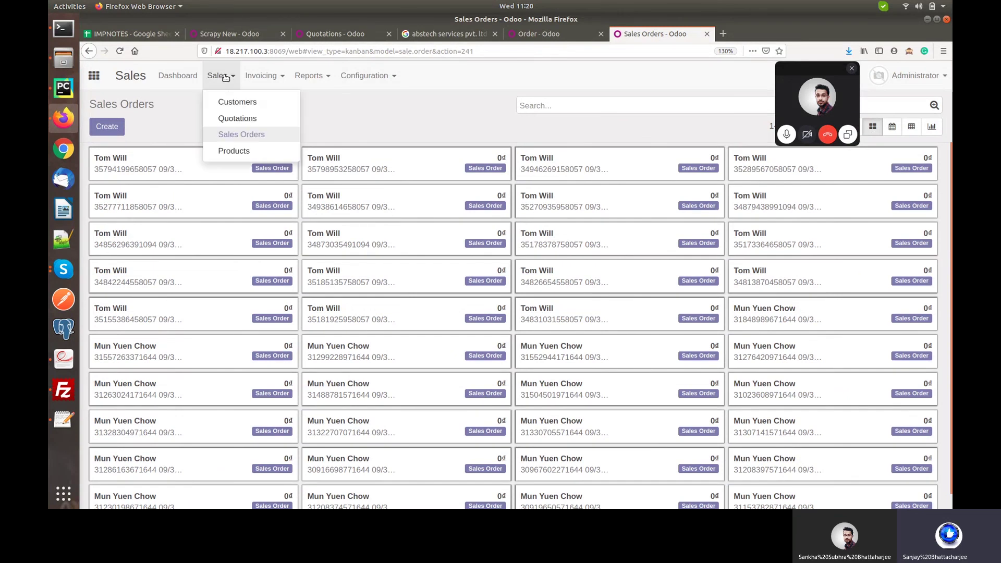
left_click(226, 102)
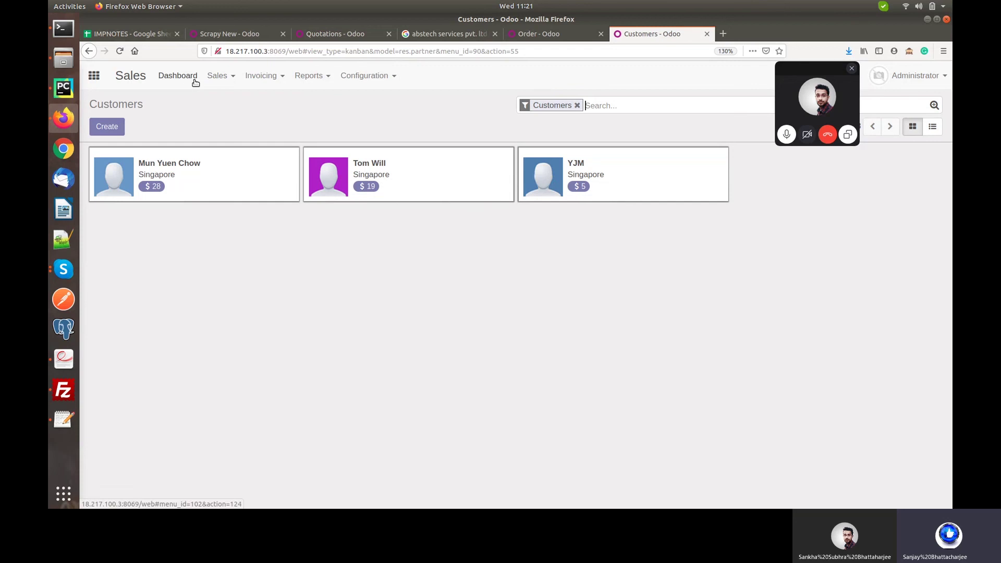
left_click(558, 35)
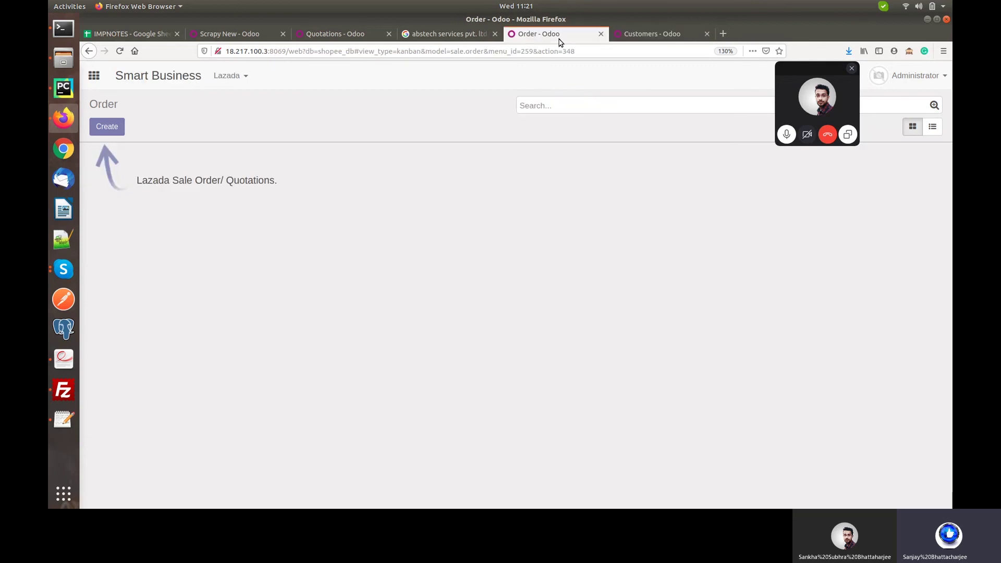
left_click(249, 77)
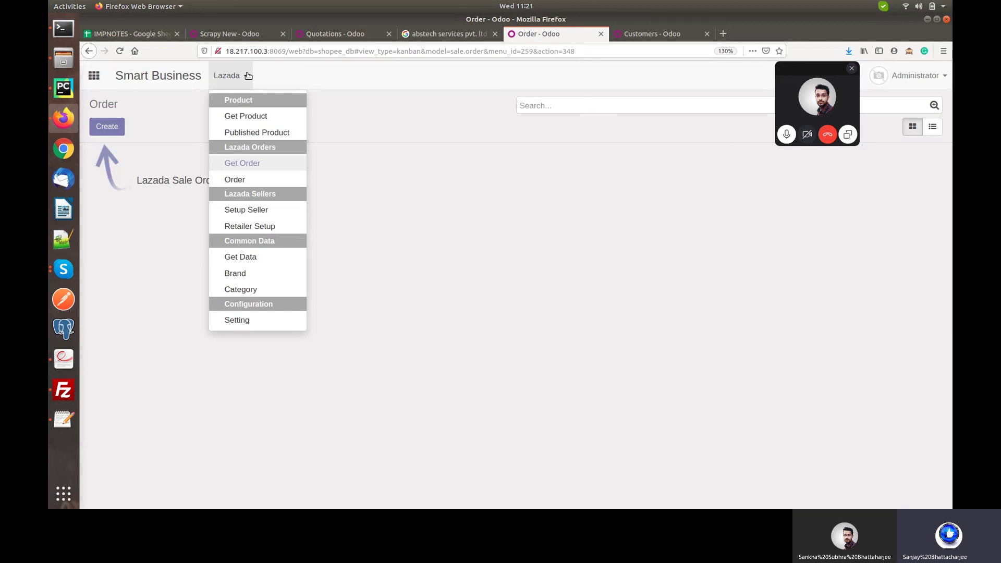